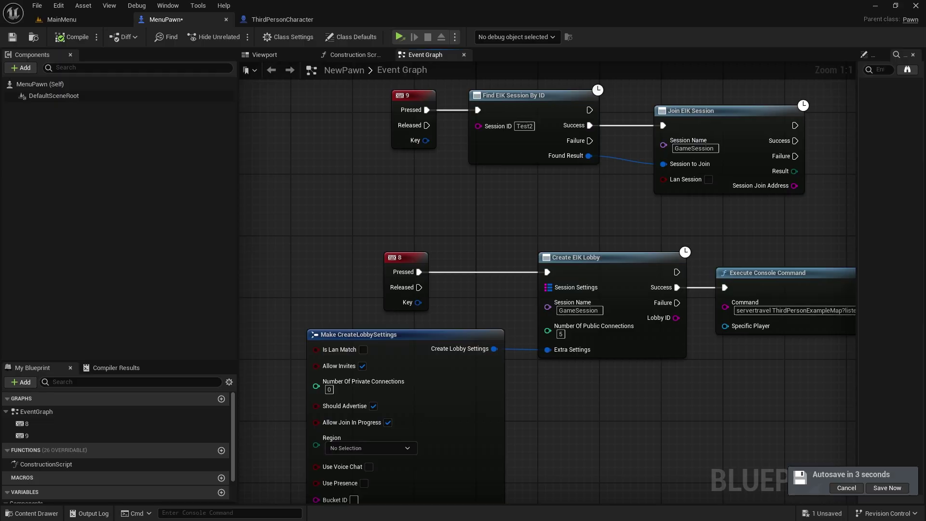
Enable Use Voice Chat on the Make CreateLobbySettings node of the lobby creation chain, and compile and save MenuPawn.
{"action": "right_click_drag", "start_coordinate": [654, 238], "coordinate": [598, 303]}
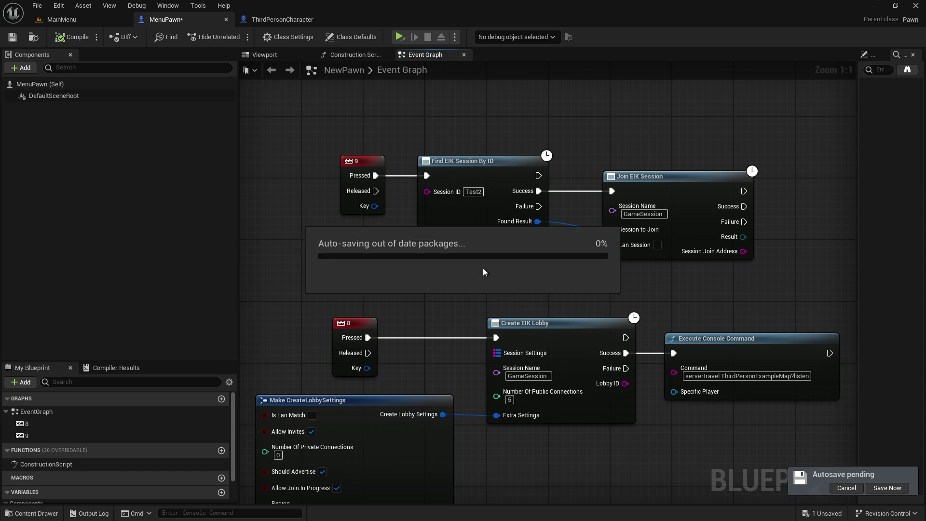
{"action": "right_click_drag", "start_coordinate": [453, 288], "coordinate": [474, 244]}
{"action": "left_click_drag", "start_coordinate": [346, 279], "coordinate": [480, 279]}
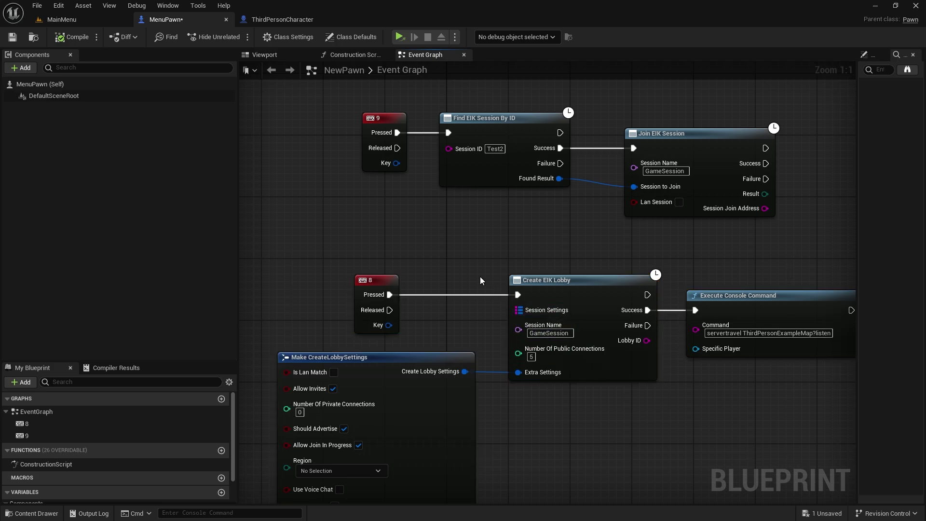
{"action": "left_click_drag", "start_coordinate": [333, 100], "coordinate": [641, 232]}
{"action": "right_click_drag", "start_coordinate": [441, 319], "coordinate": [444, 206]}
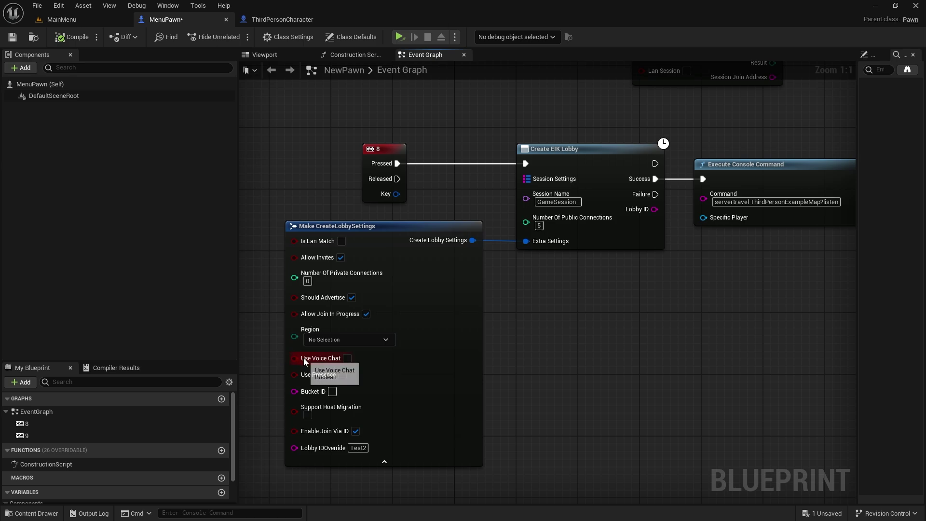
{"action": "left_click", "coordinate": [348, 359]}
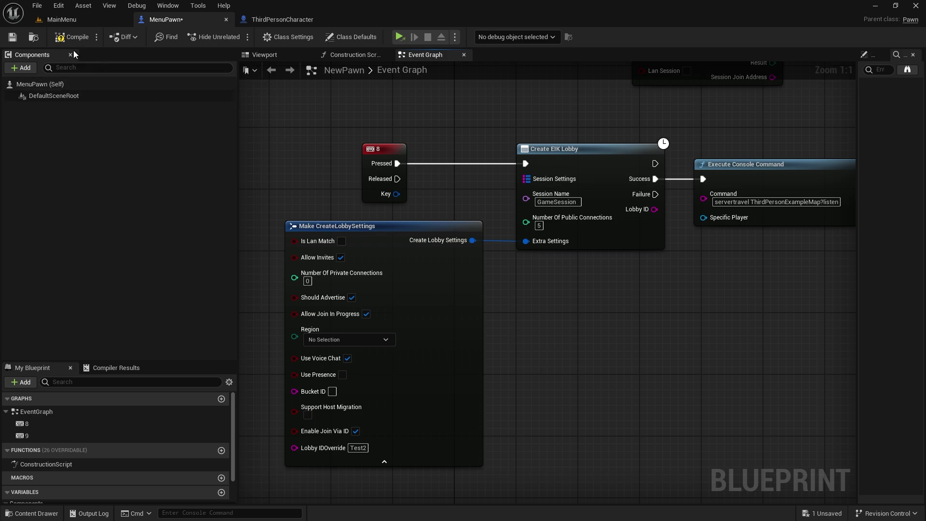
{"action": "left_click", "coordinate": [65, 41]}
{"action": "left_click", "coordinate": [15, 40]}
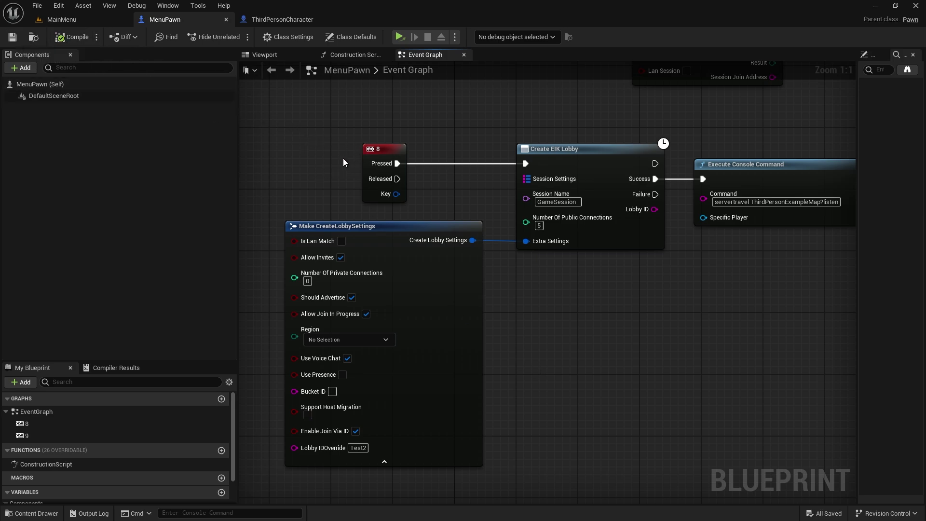
Add an EIK Voice Chat Synth component to the ThirdPersonCharacter blueprint, and compile and save it.
{"action": "left_click", "coordinate": [250, 26]}
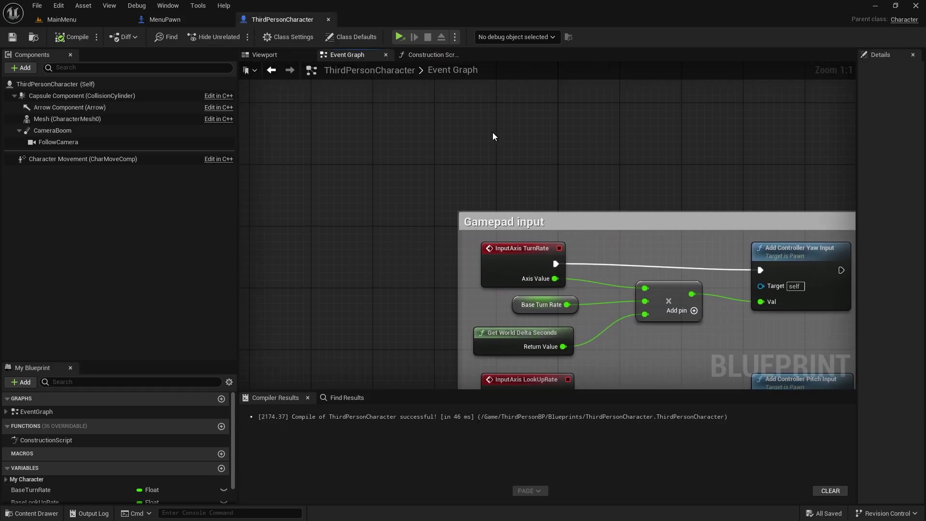
{"action": "left_click", "coordinate": [261, 56]}
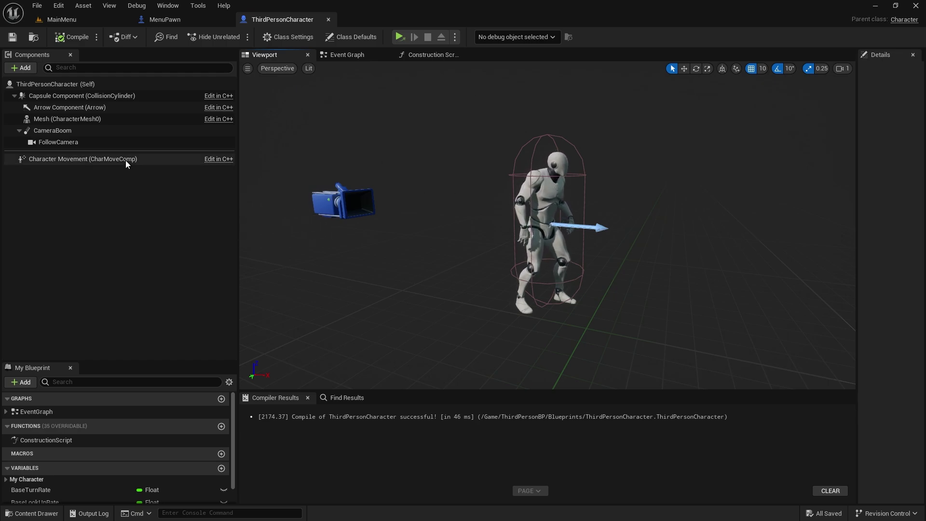
{"action": "left_click", "coordinate": [23, 68]}
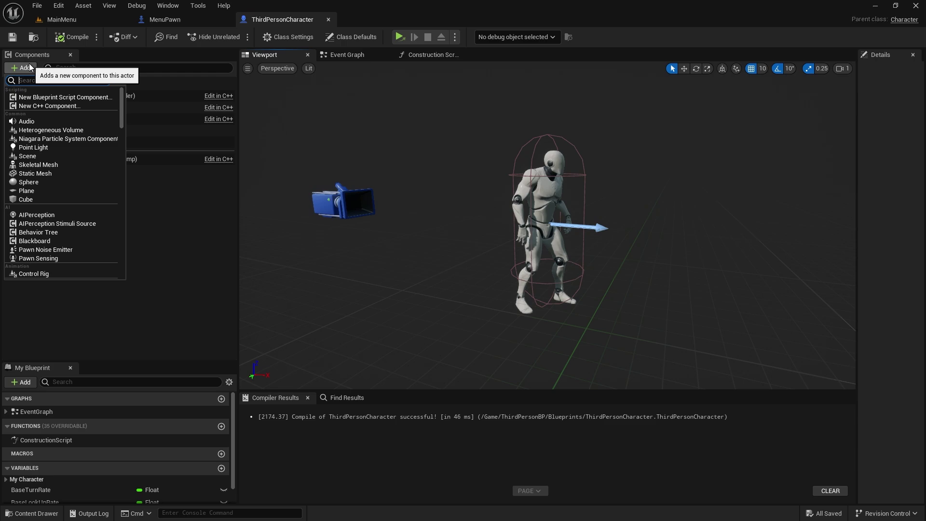
{"action": "type", "text": "EIK"}
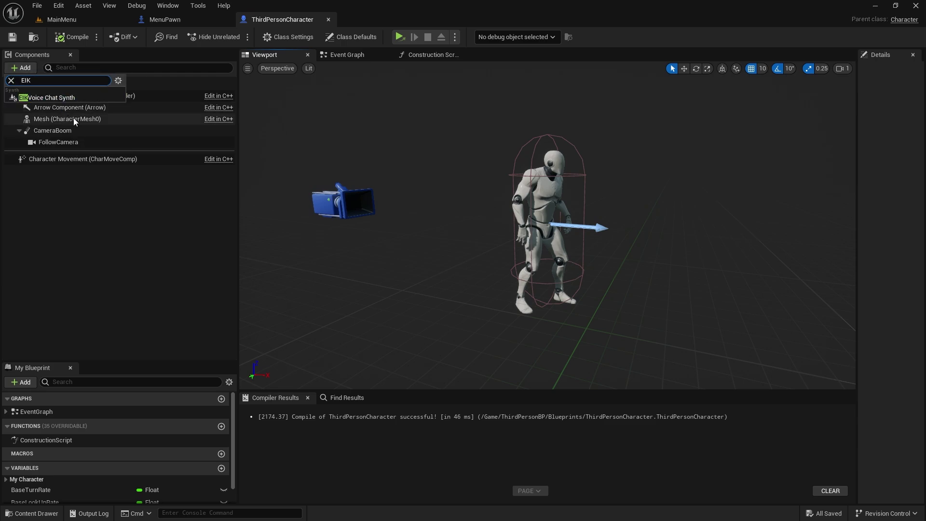
{"action": "left_click", "coordinate": [81, 100]}
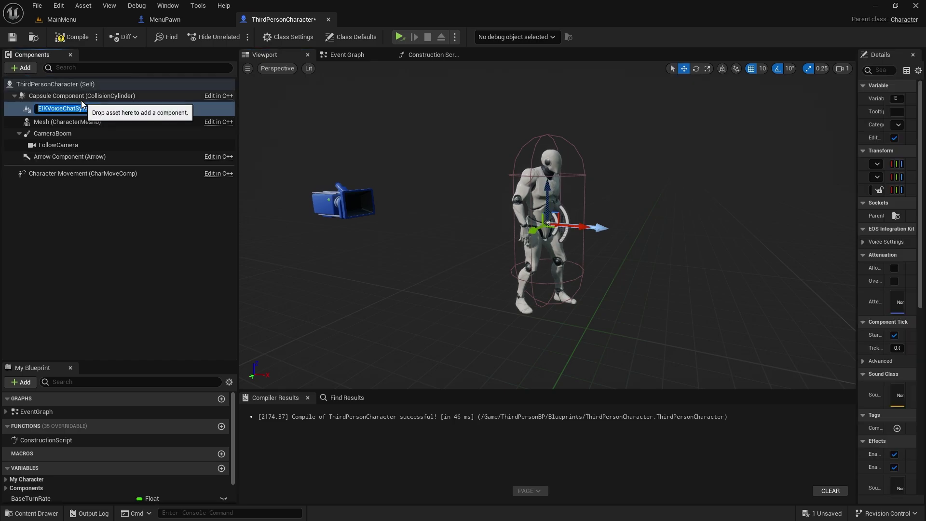
{"action": "left_click_drag", "start_coordinate": [861, 269], "coordinate": [706, 273]}
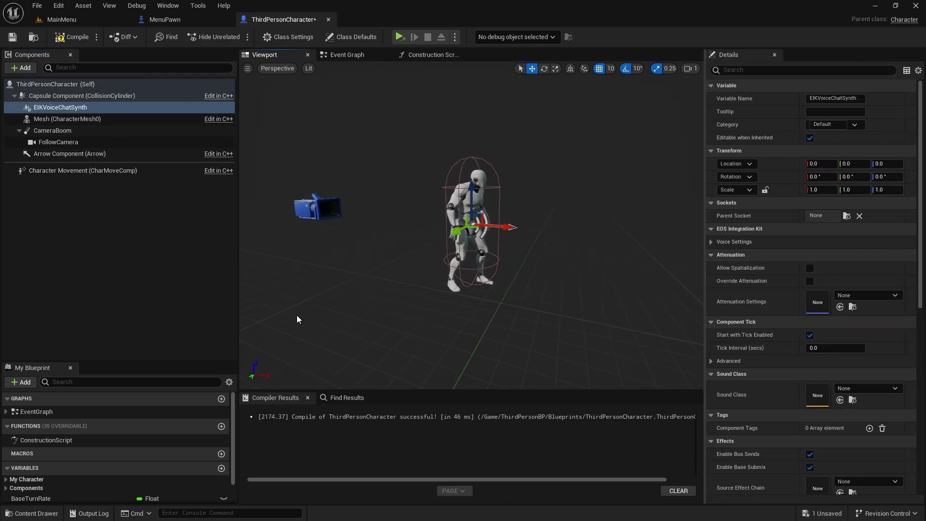
{"action": "left_click", "coordinate": [193, 283]}
{"action": "left_click", "coordinate": [68, 38]}
{"action": "left_click", "coordinate": [13, 38]}
Enable Use Global Room in the voice settings of the EIKVoiceChatSynth component.
{"action": "left_click", "coordinate": [51, 118]}
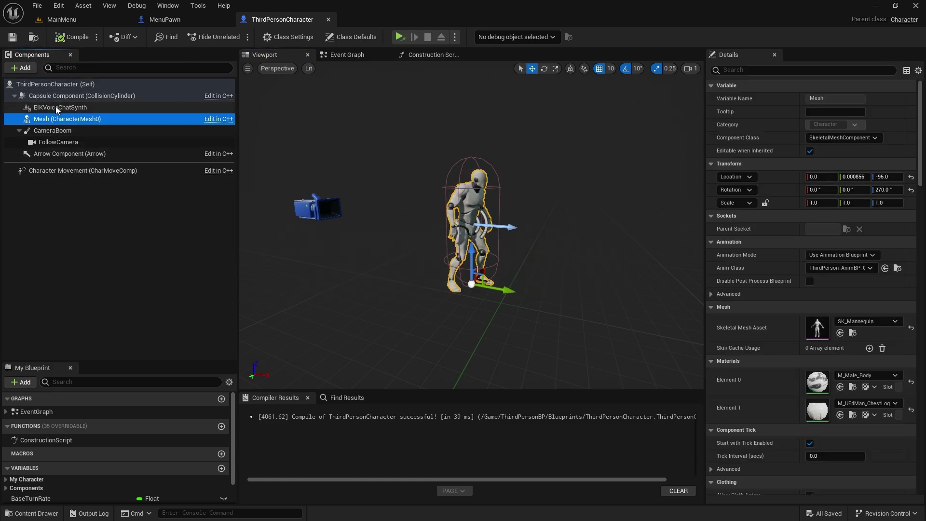
{"action": "left_click", "coordinate": [57, 107]}
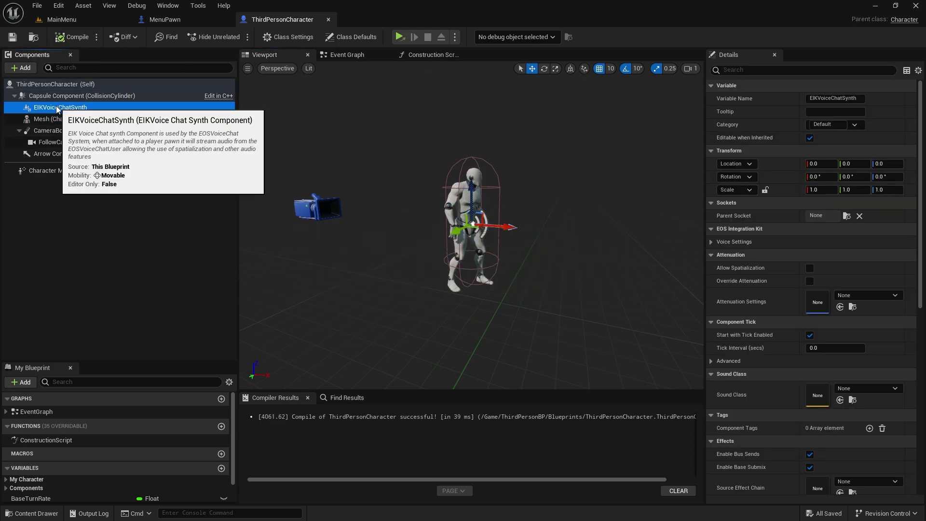
{"action": "left_click", "coordinate": [712, 241]}
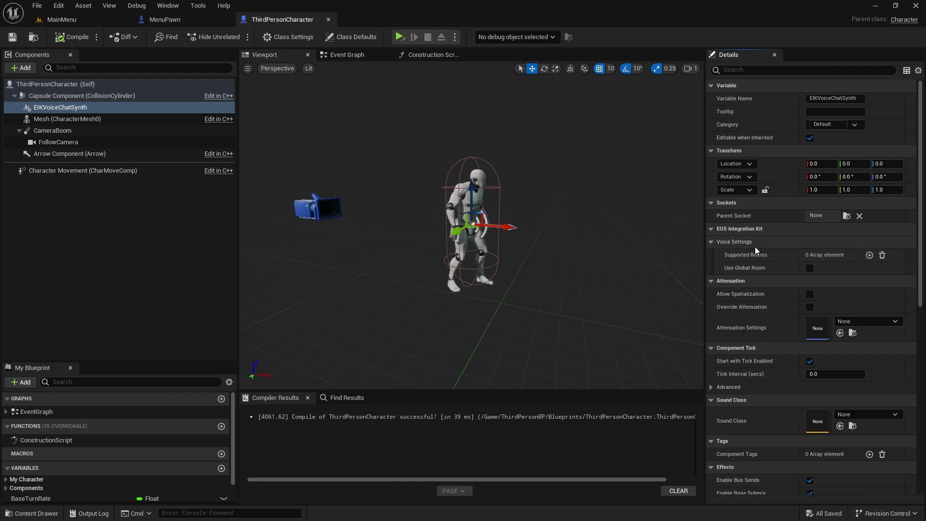
{"action": "left_click", "coordinate": [812, 268]}
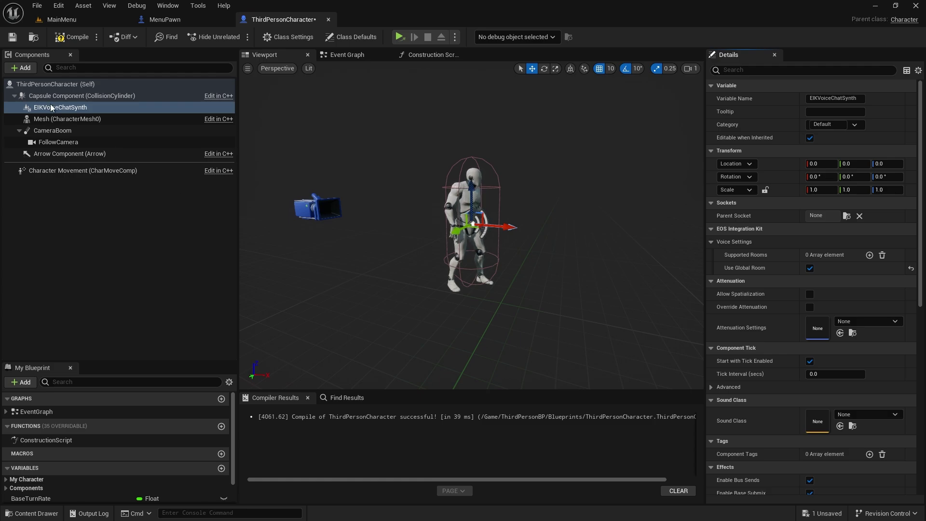
{"action": "left_click", "coordinate": [34, 71]}
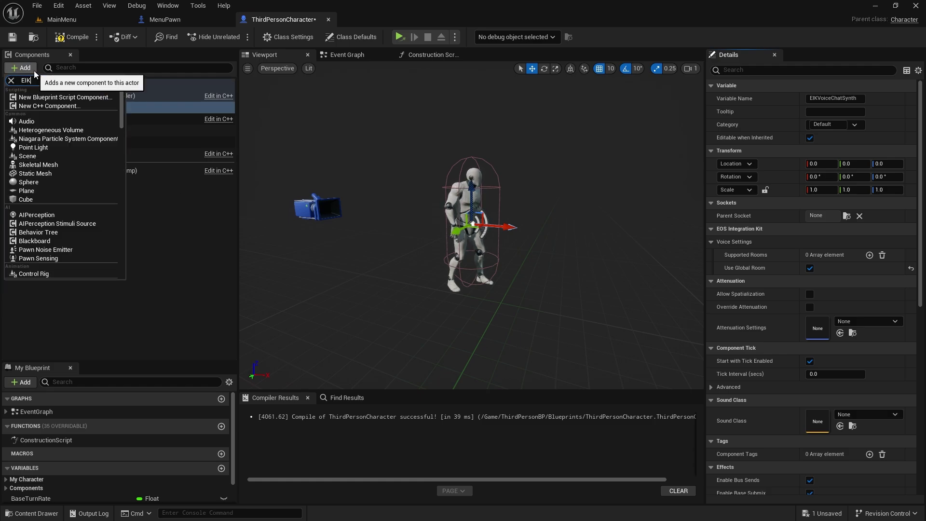
{"action": "type", "text": "EIK"}
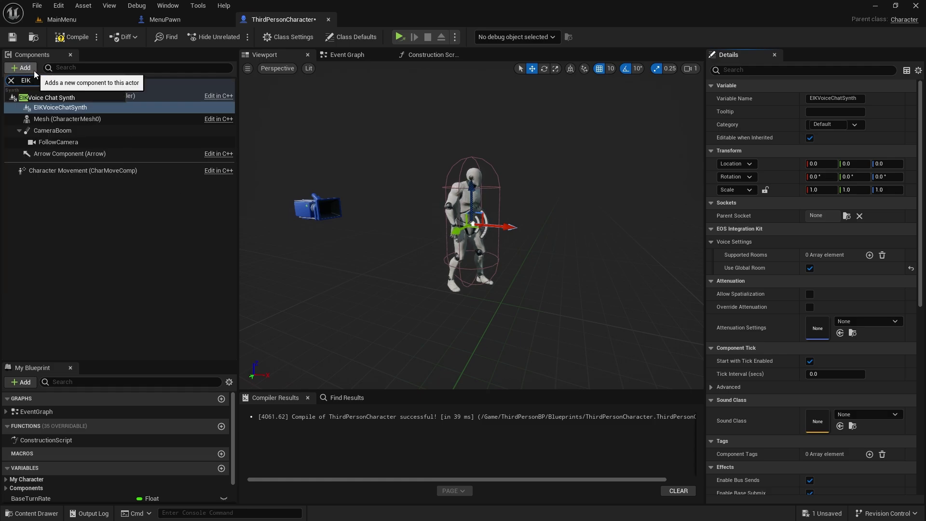
{"action": "left_click", "coordinate": [41, 99]}
{"action": "left_click", "coordinate": [140, 110]}
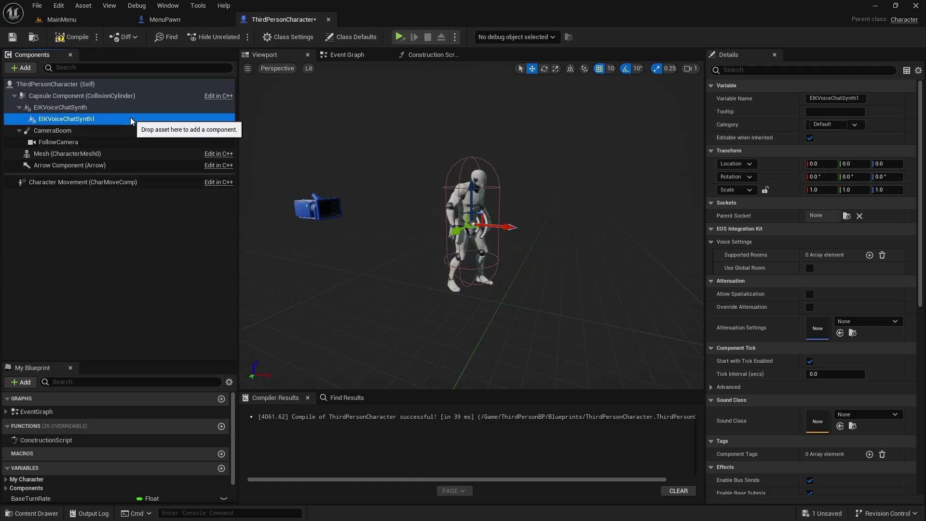
{"action": "key", "text": "Delete"}
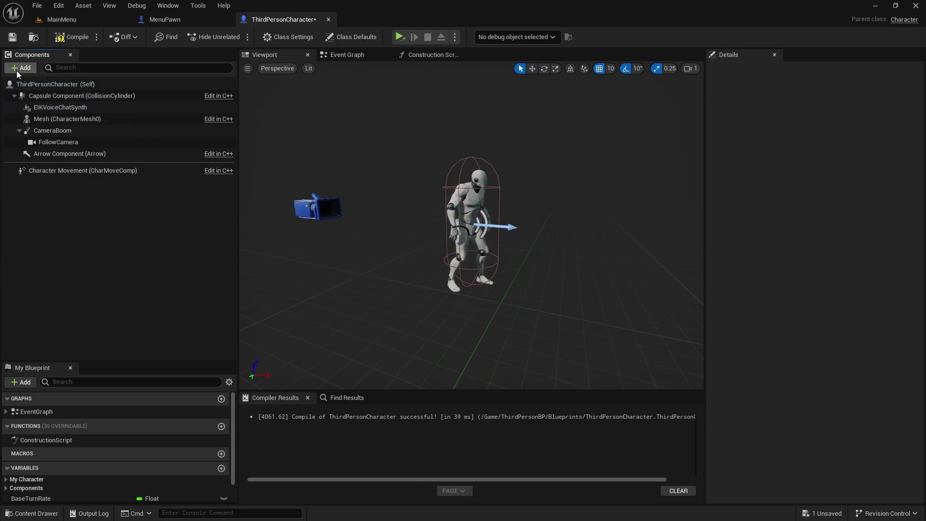
Compile and save ThirdPersonCharacter, and enable Allow Spatialization on its EIKVoiceChatSynth component.
{"action": "left_click", "coordinate": [62, 37]}
{"action": "key", "text": "ctrl+s"}
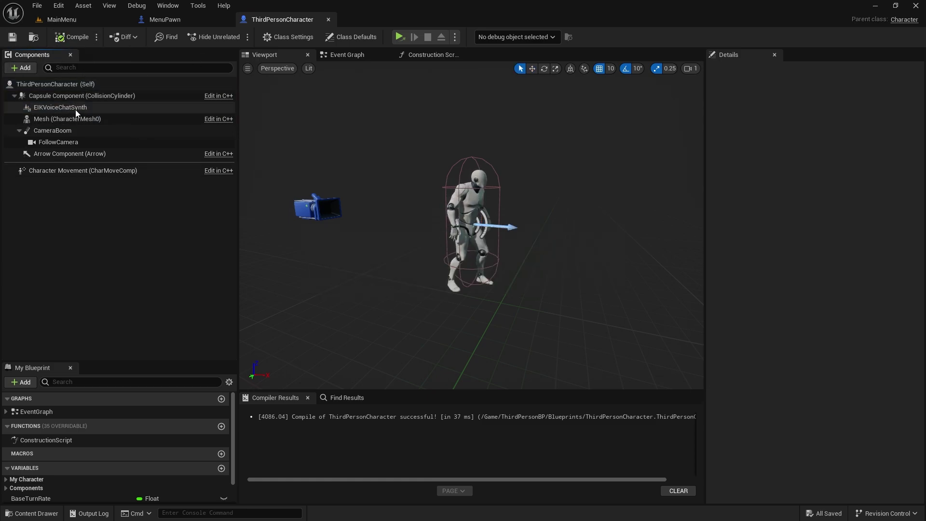
{"action": "left_click", "coordinate": [85, 108]}
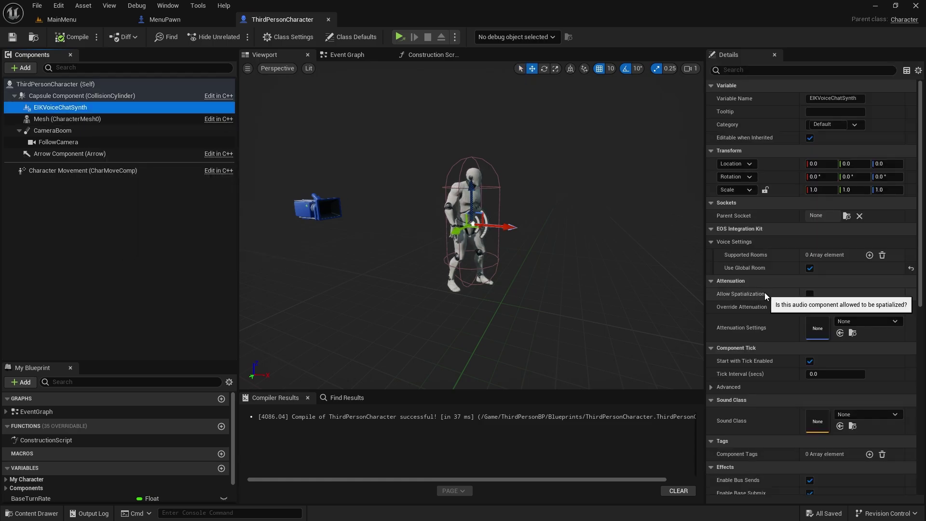
{"action": "left_click", "coordinate": [809, 294]}
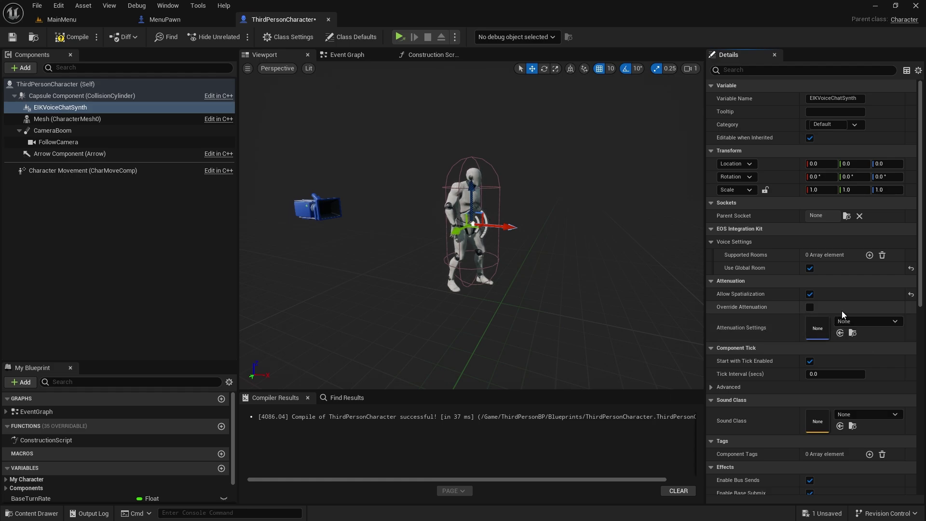
Create a Sound Attenuation asset named EOSSoundAttenuation in the Content folder for the component's attenuation settings.
{"action": "left_click", "coordinate": [858, 322]}
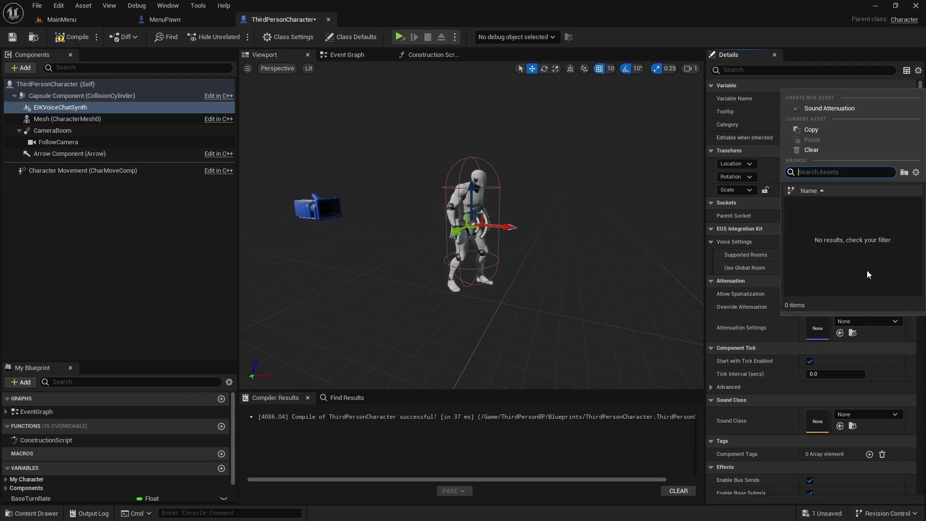
{"action": "left_click", "coordinate": [824, 113]}
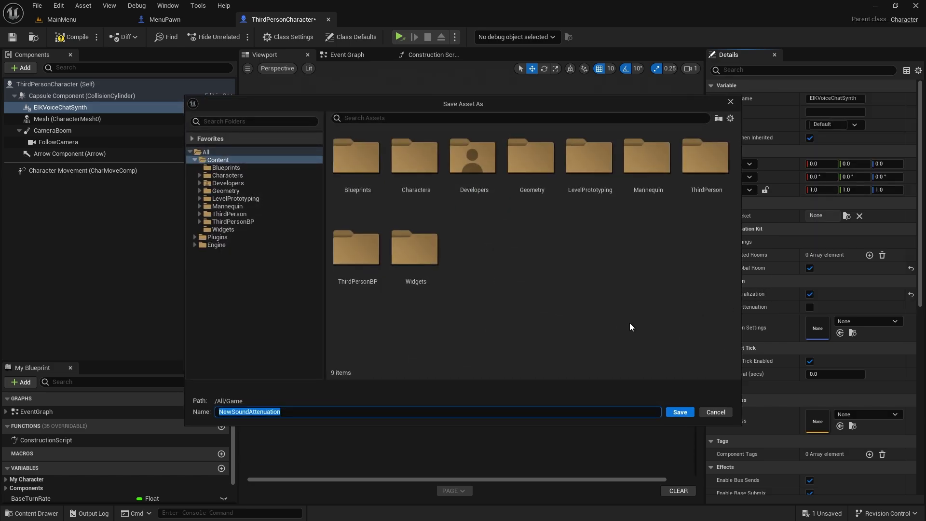
{"action": "type", "text": "SoundAttenuation"}
{"action": "type", "text": "EOS"}
{"action": "key", "text": "Return"}
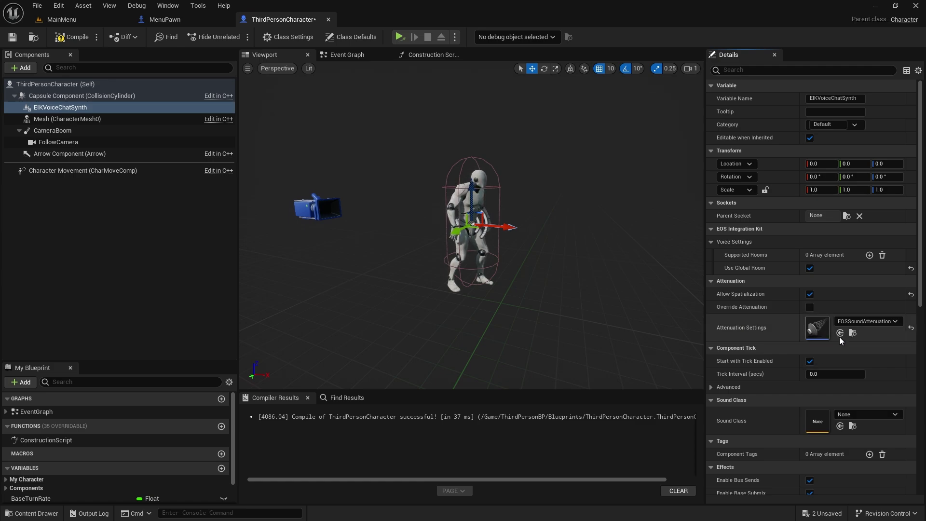
Enable Auto Activate on the EIKVoiceChatSynth component, and compile and save the character blueprint.
{"action": "scroll", "coordinate": [783, 310], "scroll_direction": "down", "scroll_amount": 10}
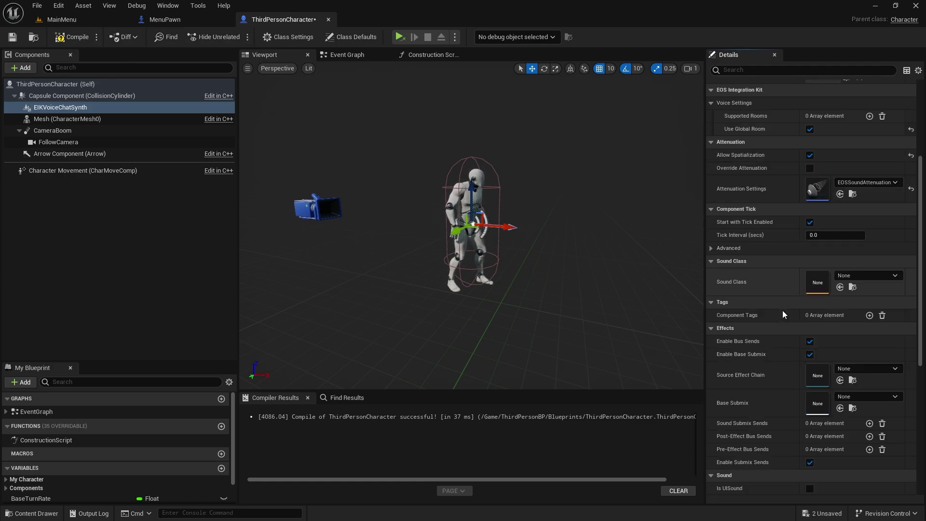
{"action": "scroll", "coordinate": [783, 311], "scroll_direction": "down", "scroll_amount": 5}
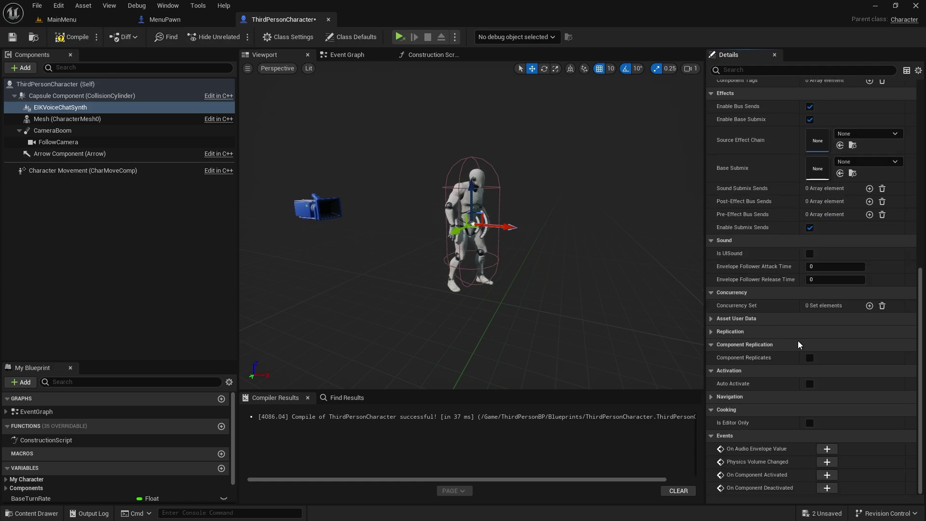
{"action": "left_click", "coordinate": [811, 384]}
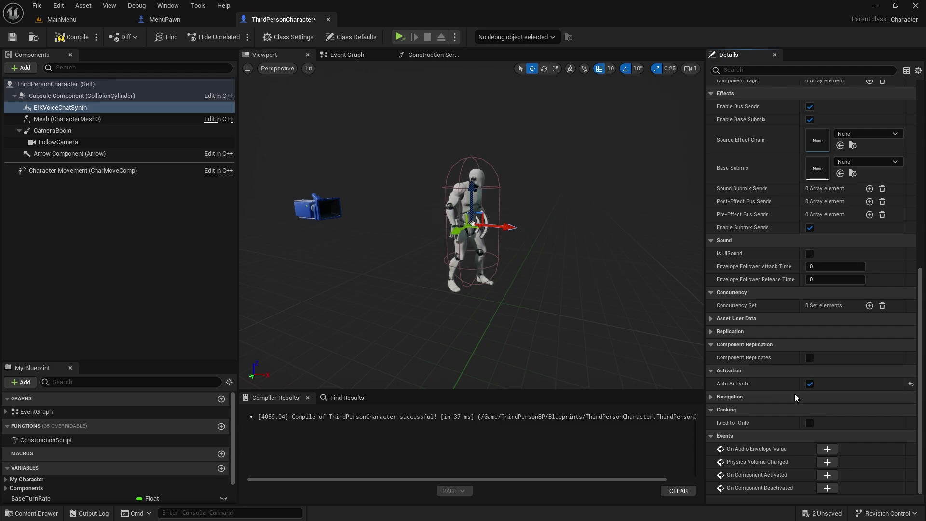
{"action": "left_click", "coordinate": [73, 38]}
{"action": "left_click", "coordinate": [13, 34]}
Open the EOSSoundAttenuation asset to examine its volume and spatialization settings.
{"action": "scroll", "coordinate": [739, 281], "scroll_direction": "up", "scroll_amount": 10}
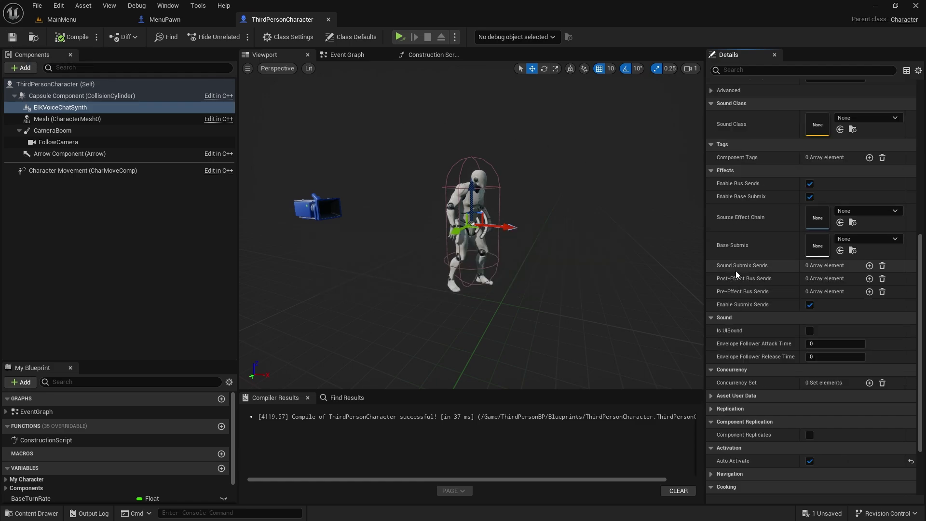
{"action": "double_click", "coordinate": [815, 205]}
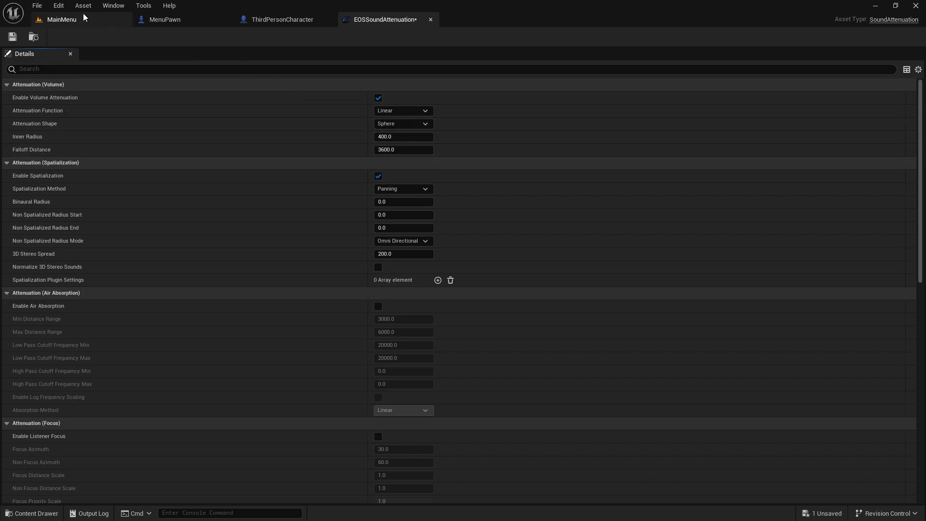
Open the ThirdPersonExampleMap level from the project content, saving the EOSSoundAttenuation asset.
{"action": "left_click", "coordinate": [93, 19]}
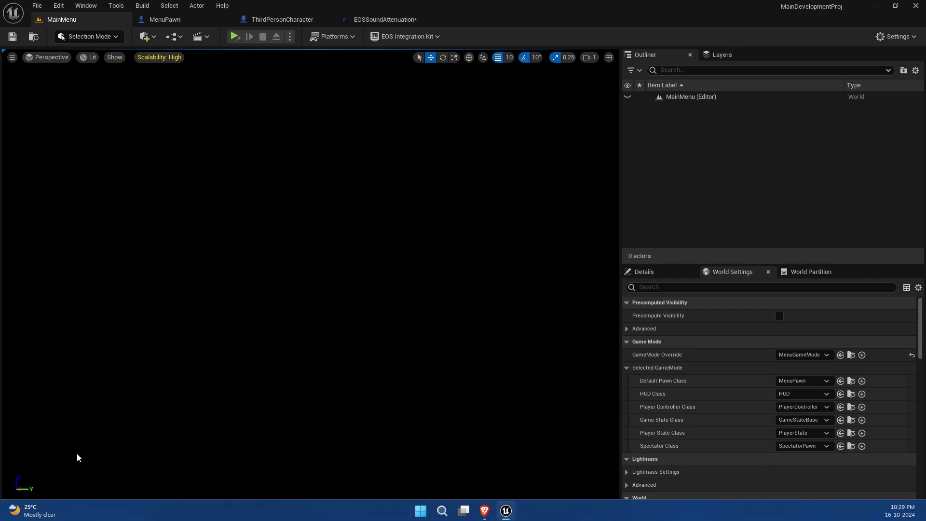
{"action": "left_click", "coordinate": [32, 513]}
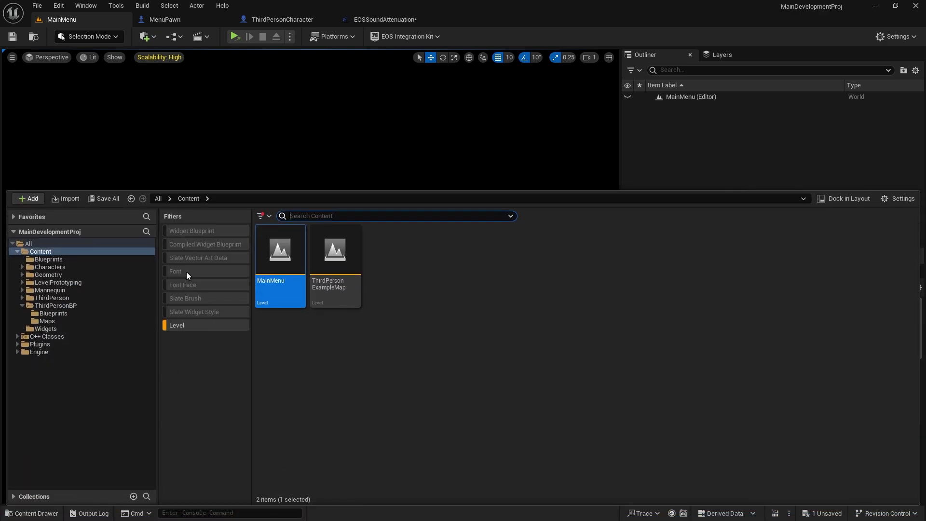
{"action": "double_click", "coordinate": [329, 262]}
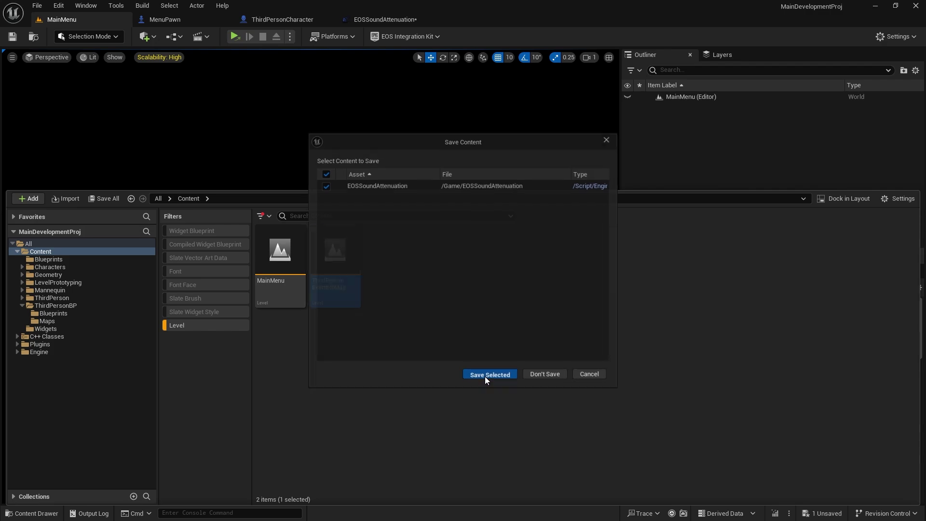
{"action": "left_click", "coordinate": [485, 375]}
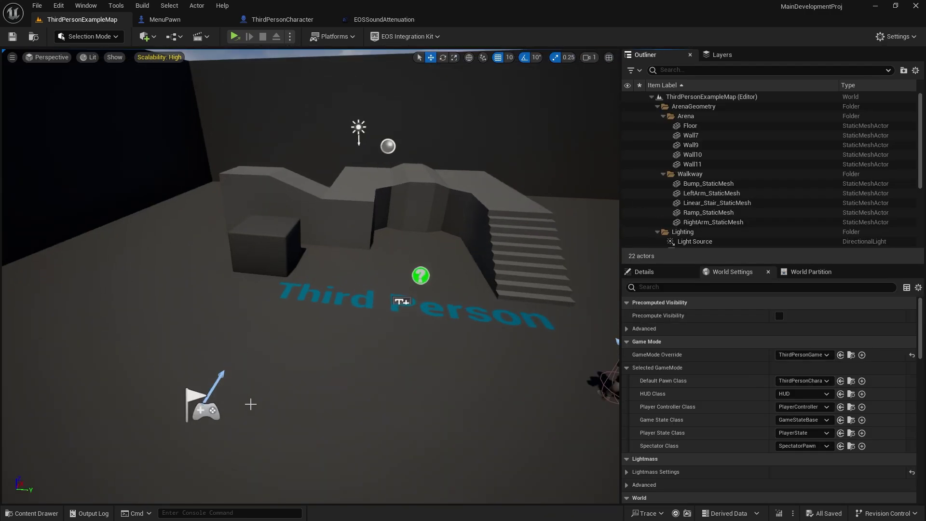
{"action": "scroll", "coordinate": [250, 404], "scroll_direction": "up", "scroll_amount": 10}
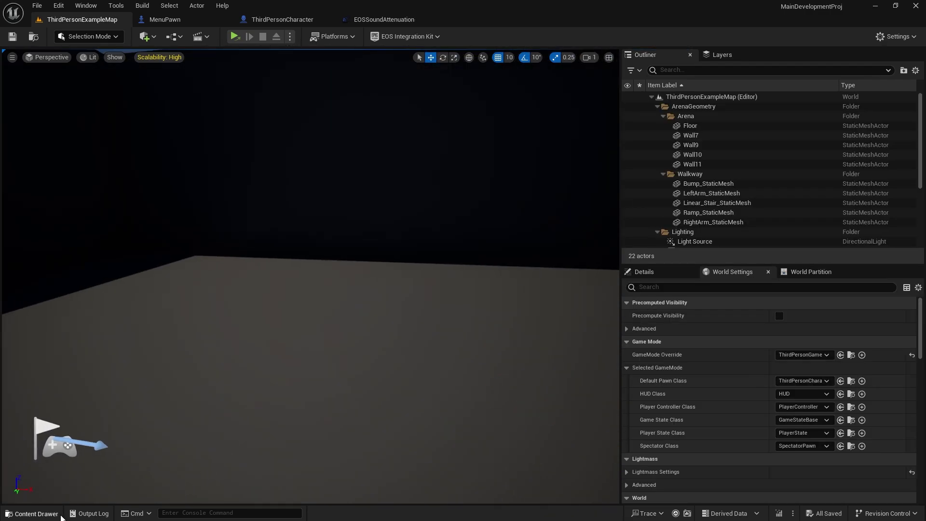
Turn off the Level content filter, enable the Audio asset filters, and list the audio assets from all content.
{"action": "left_click", "coordinate": [61, 517]}
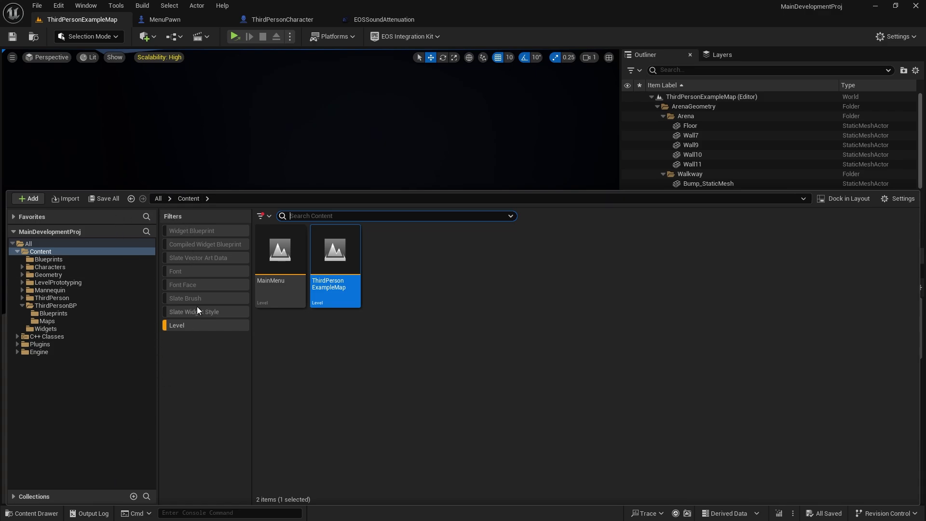
{"action": "left_click", "coordinate": [190, 326]}
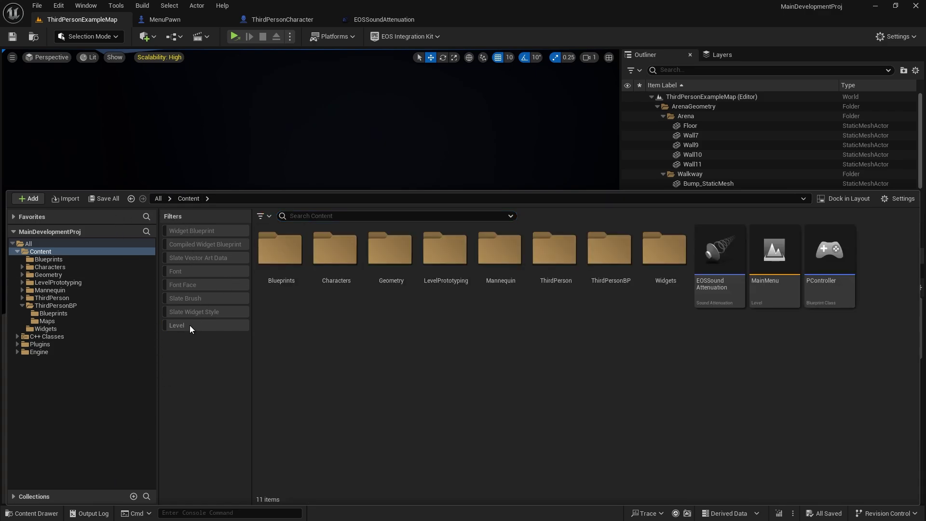
{"action": "right_click", "coordinate": [190, 325]}
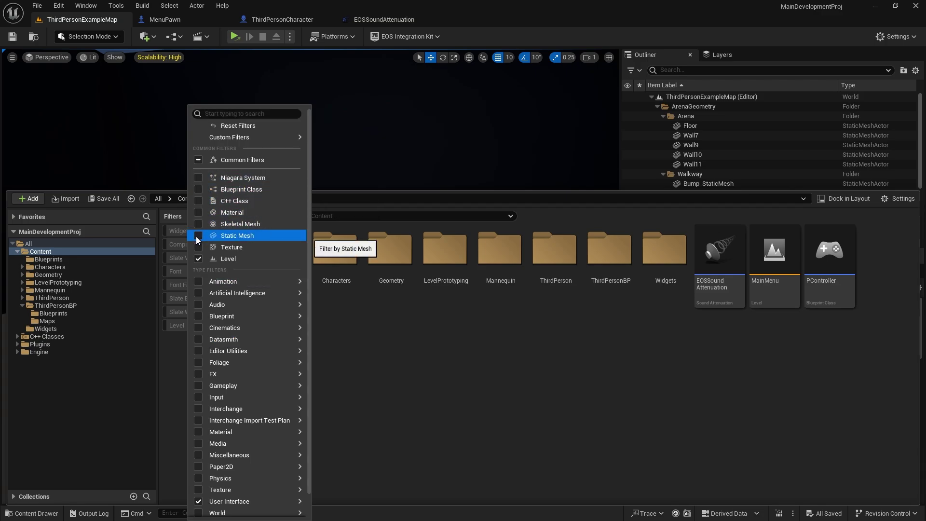
{"action": "left_click", "coordinate": [198, 305]}
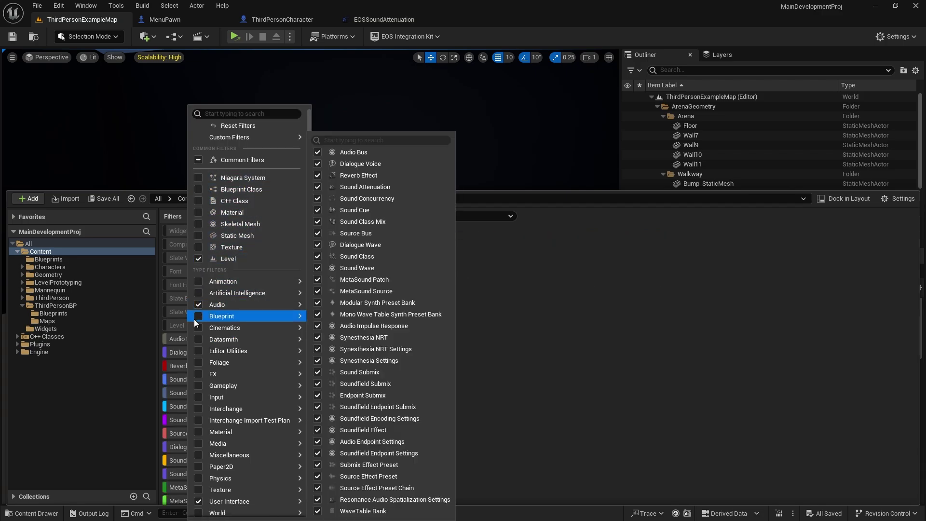
{"action": "left_click", "coordinate": [694, 307]}
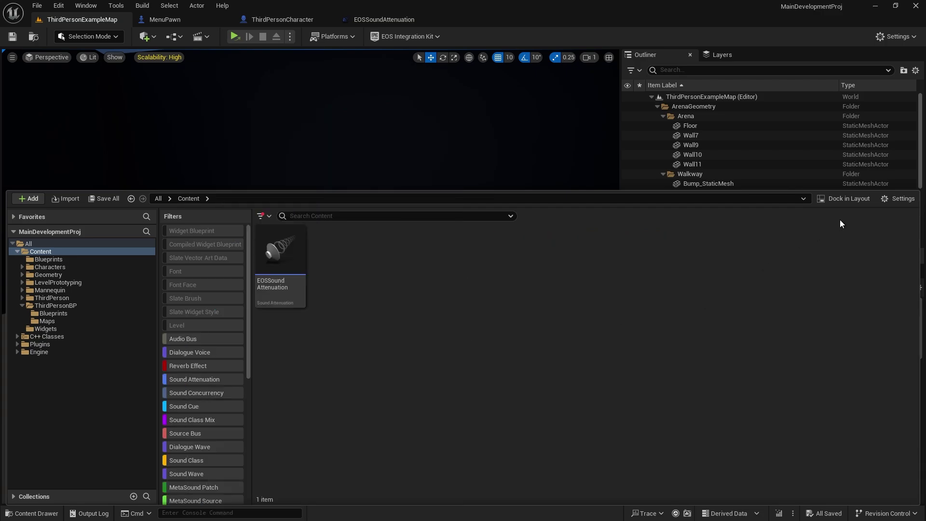
{"action": "left_click", "coordinate": [59, 242]}
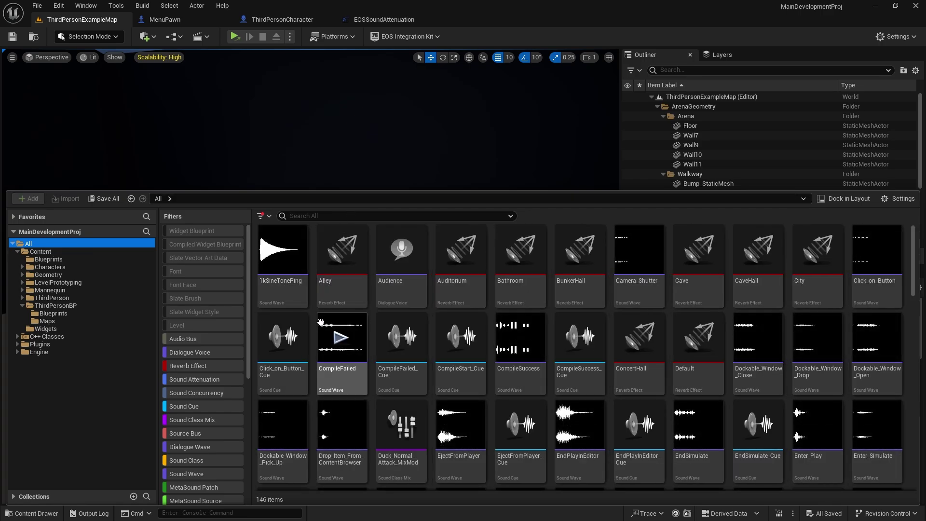
Place the 1kSineTonePing sound wave on the arena floor of the ThirdPersonExampleMap level.
{"action": "left_click", "coordinate": [280, 259]}
{"action": "left_click", "coordinate": [329, 164]}
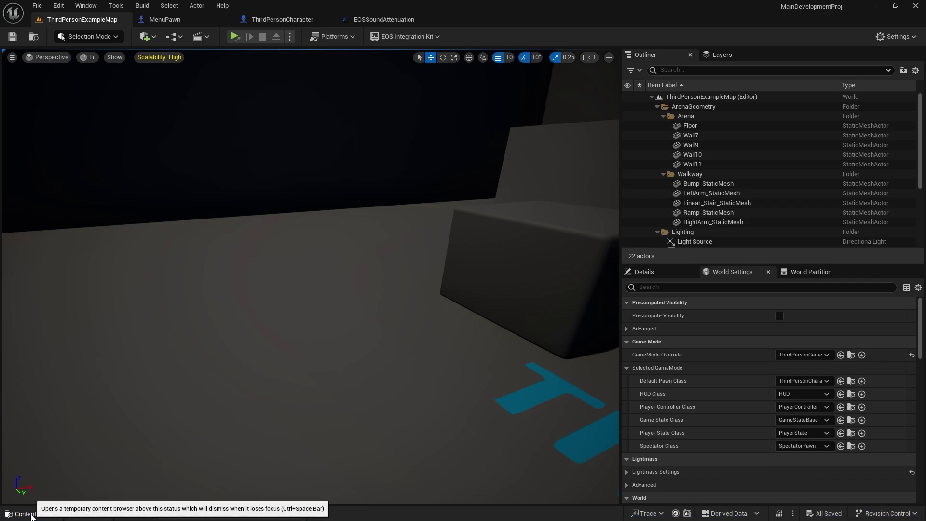
{"action": "left_click", "coordinate": [37, 513]}
{"action": "left_click_drag", "start_coordinate": [296, 272], "coordinate": [230, 352]}
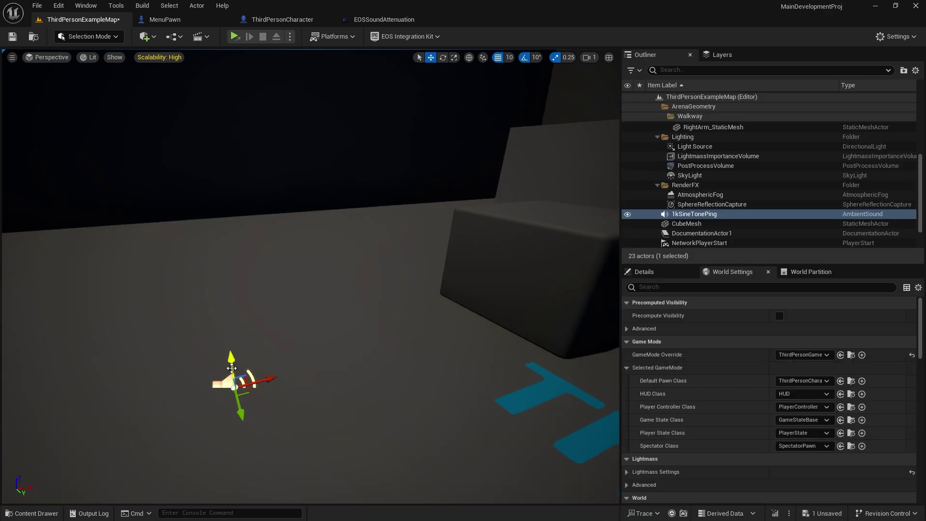
Assign EOSSoundAttenuation as the Attenuation Settings of the placed 1kSineTonePing actor.
{"action": "left_click", "coordinate": [643, 271]}
{"action": "scroll", "coordinate": [788, 467], "scroll_direction": "down", "scroll_amount": 5}
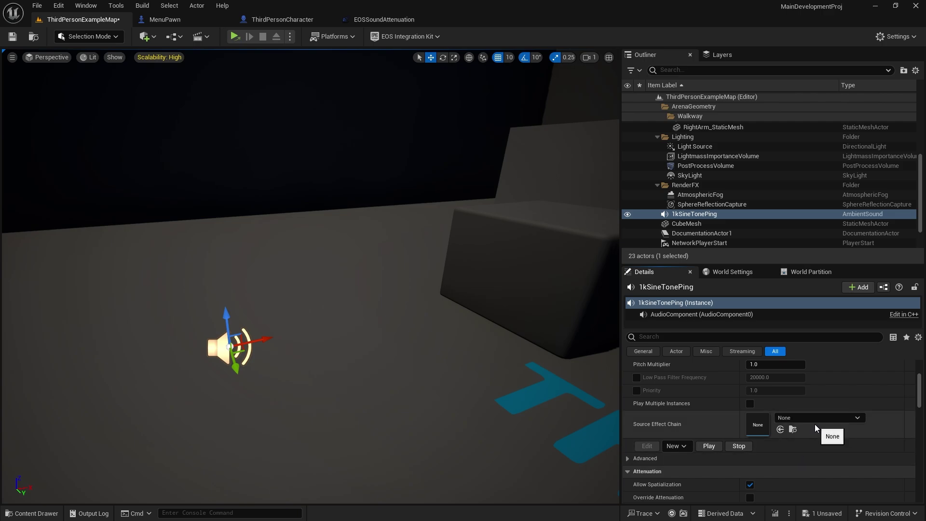
{"action": "left_click", "coordinate": [817, 419]}
{"action": "left_click", "coordinate": [810, 430]}
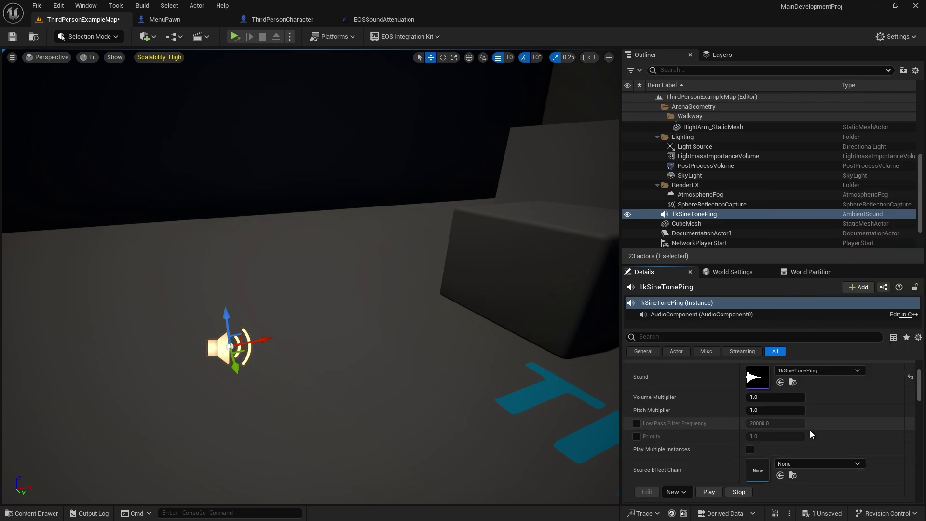
{"action": "scroll", "coordinate": [809, 430], "scroll_direction": "down", "scroll_amount": 3}
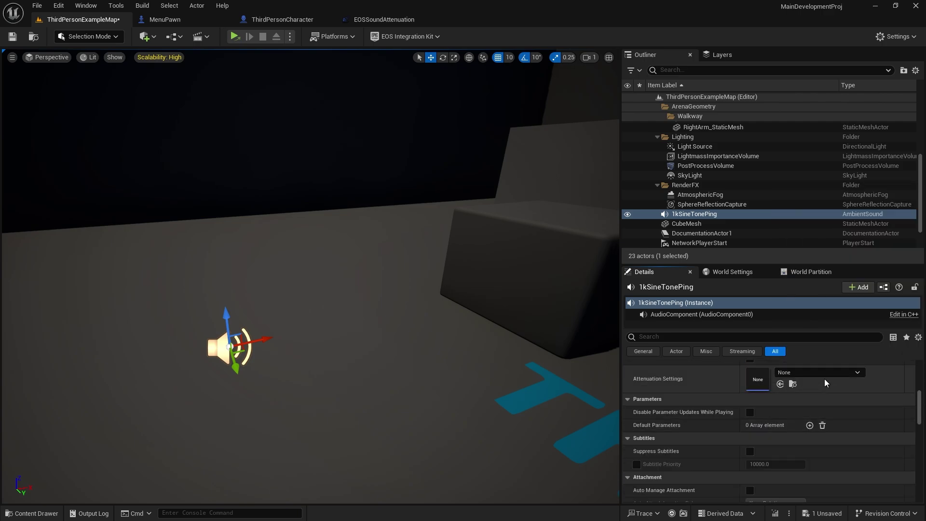
{"action": "left_click", "coordinate": [830, 372]}
{"action": "left_click", "coordinate": [848, 260]}
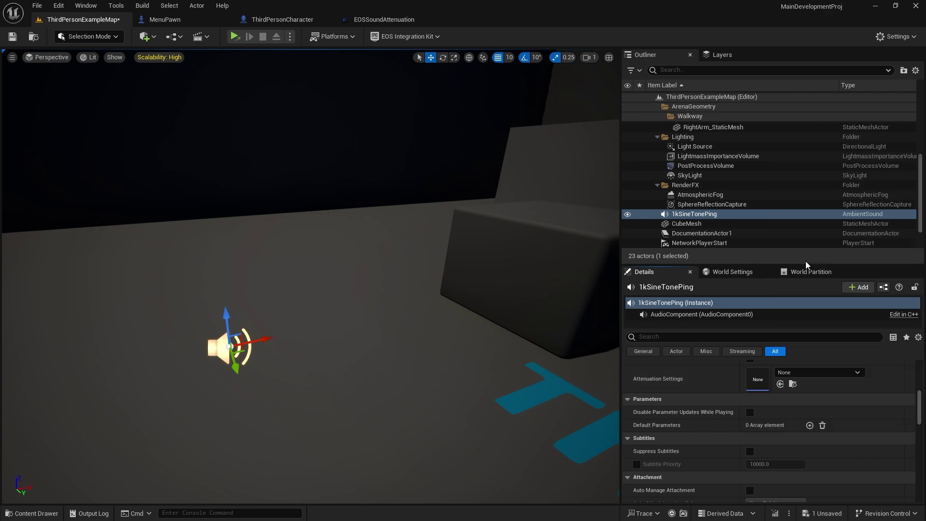
Open EOSSoundAttenuation from the sound actor, set its Attenuation Function to Natural Sound and Falloff Distance to 1000, and save it.
{"action": "key", "text": "s"}
{"action": "right_click_drag", "start_coordinate": [311, 276], "coordinate": [284, 253]}
{"action": "right_click_drag", "start_coordinate": [544, 345], "coordinate": [543, 345]}
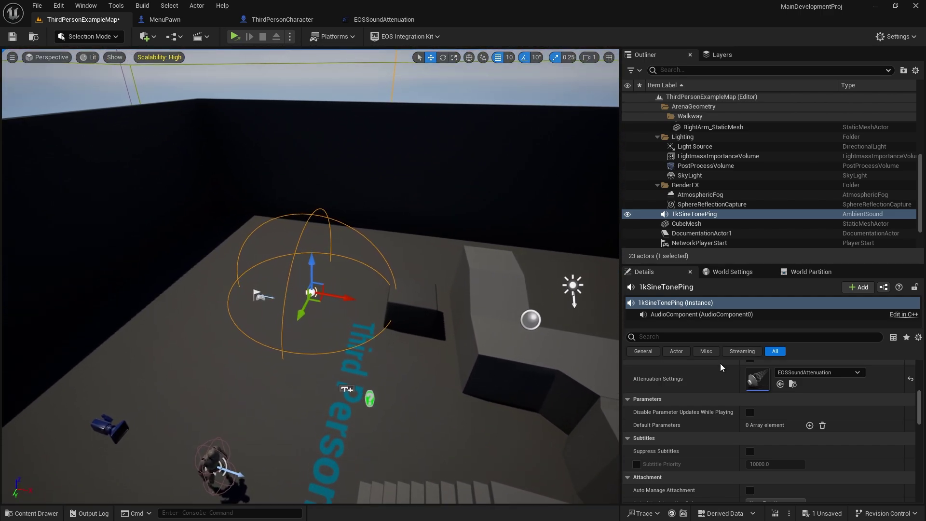
{"action": "double_click", "coordinate": [758, 379]}
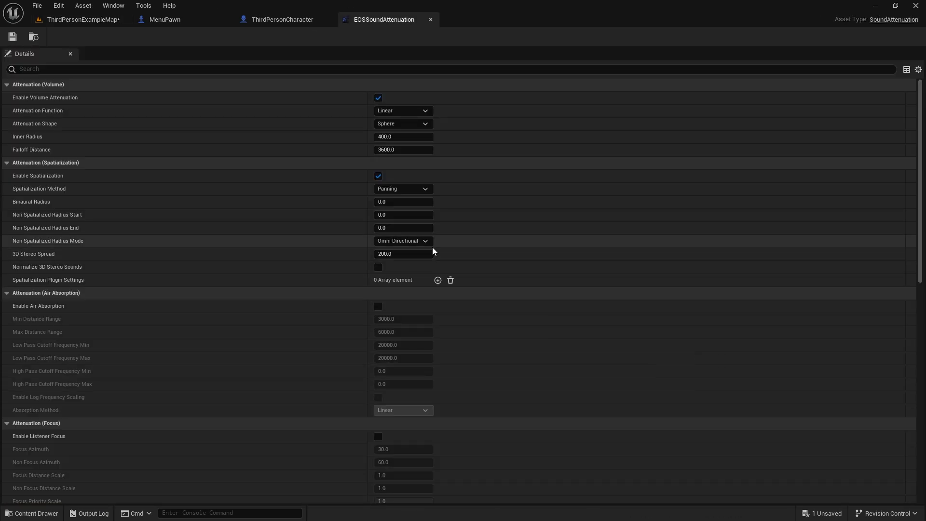
{"action": "left_click", "coordinate": [403, 111]}
{"action": "left_click", "coordinate": [407, 156]}
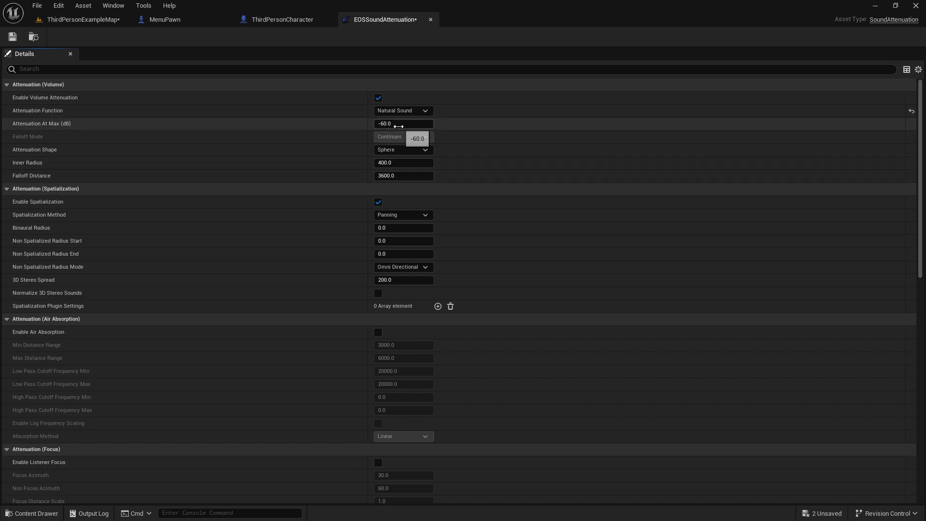
{"action": "left_click", "coordinate": [405, 175]}
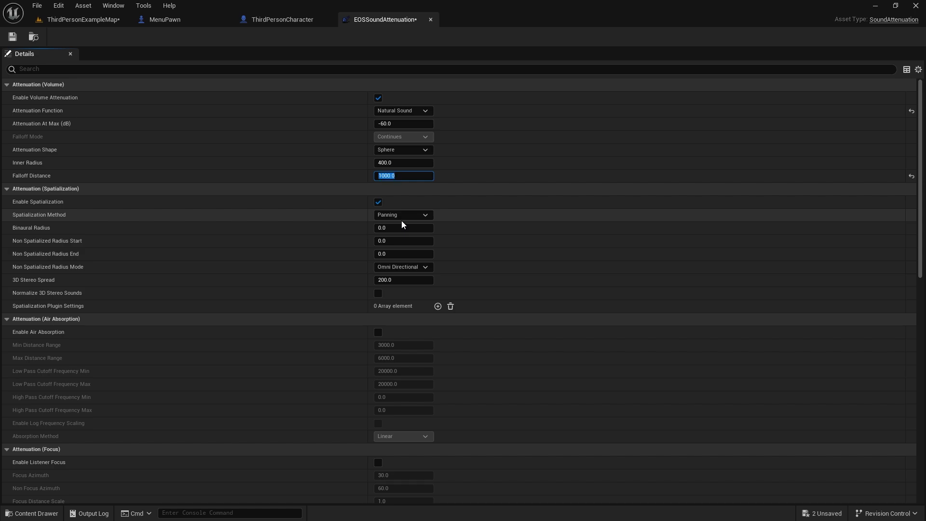
{"action": "left_click", "coordinate": [13, 37]}
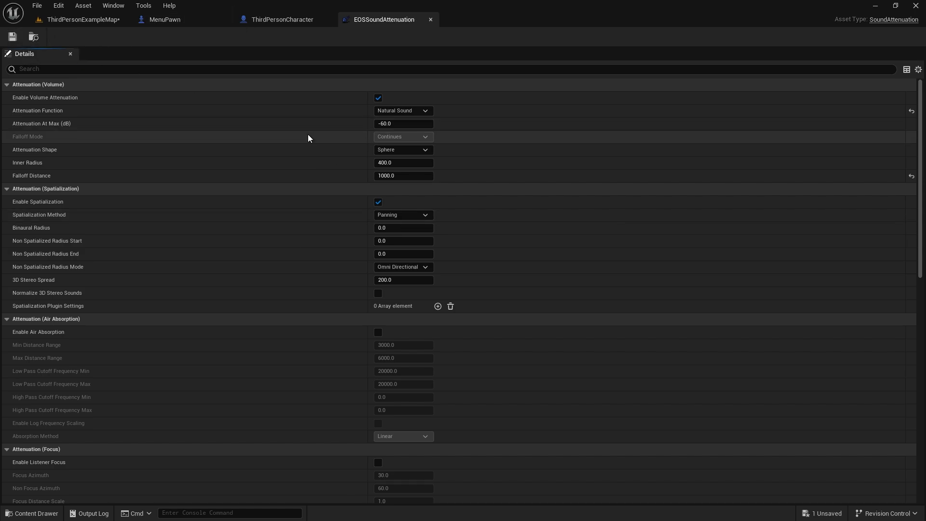
Return to the ThirdPersonExampleMap level, look over the arena around the placed sound, and save the level.
{"action": "scroll", "coordinate": [326, 222], "scroll_direction": "down", "scroll_amount": 15}
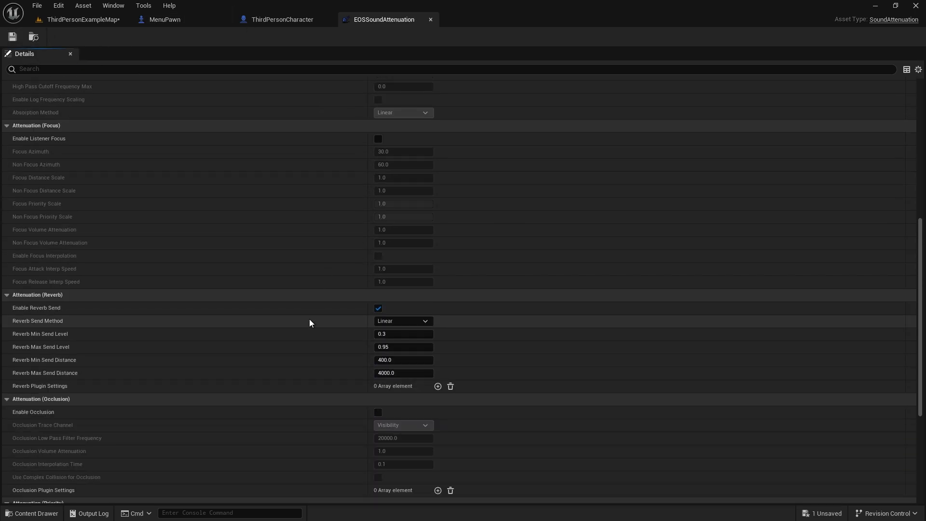
{"action": "left_click", "coordinate": [83, 19]}
{"action": "mouse_move", "coordinate": [309, 210]}
{"action": "right_mouse_down"}
{"action": "mouse_move", "coordinate": [333, 211]}
{"action": "mouse_move", "coordinate": [304, 193]}
{"action": "mouse_move", "coordinate": [313, 192]}
{"action": "mouse_move", "coordinate": [316, 213]}
{"action": "right_mouse_up"}
{"action": "key", "text": "s"}
{"action": "left_click", "coordinate": [273, 434]}
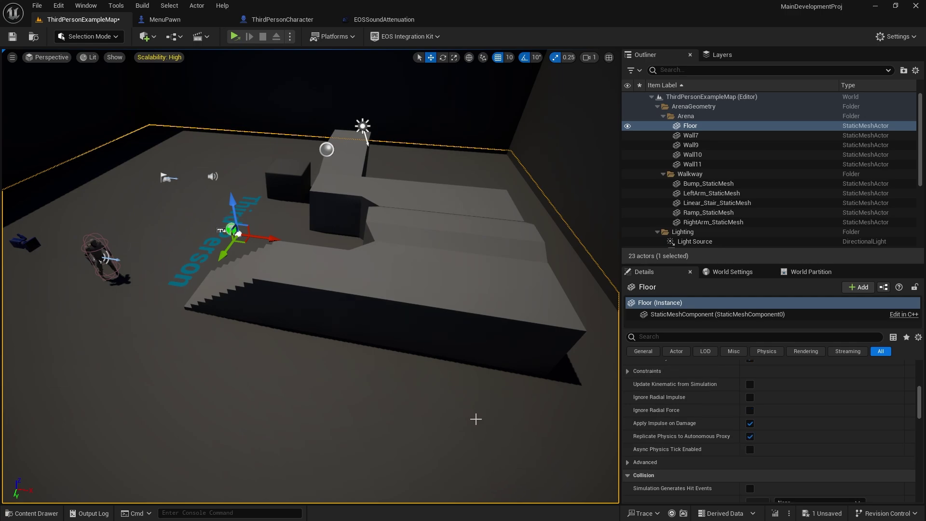
{"action": "left_click", "coordinate": [273, 248]}
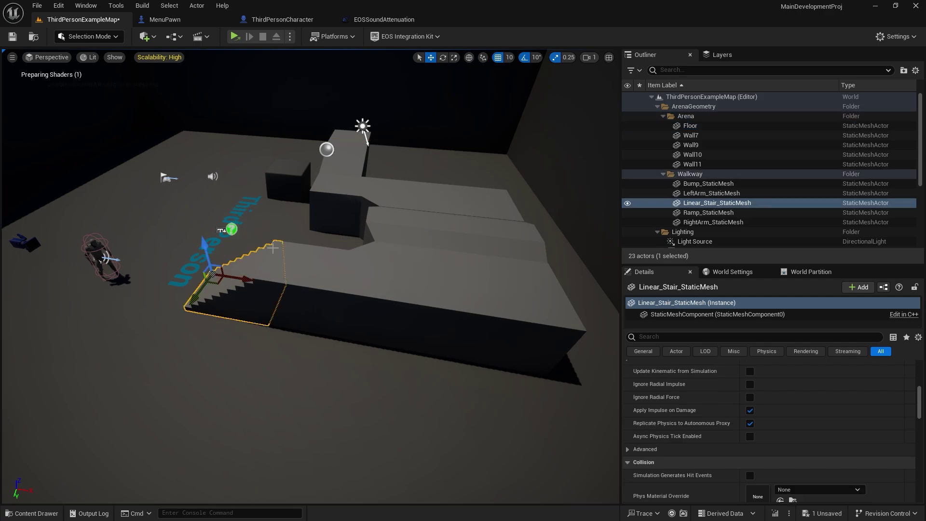
{"action": "left_click", "coordinate": [263, 199]}
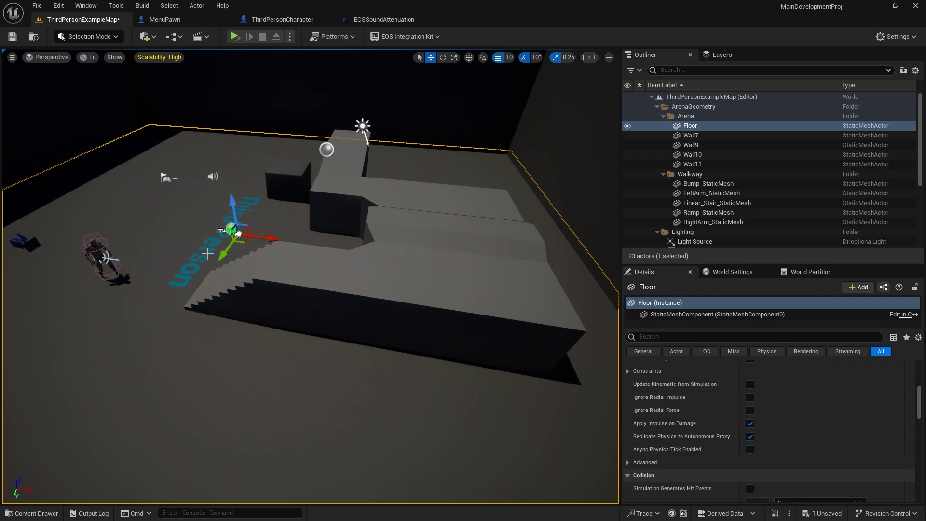
{"action": "right_click_drag", "start_coordinate": [286, 317], "coordinate": [308, 318]}
{"action": "key", "text": "s"}
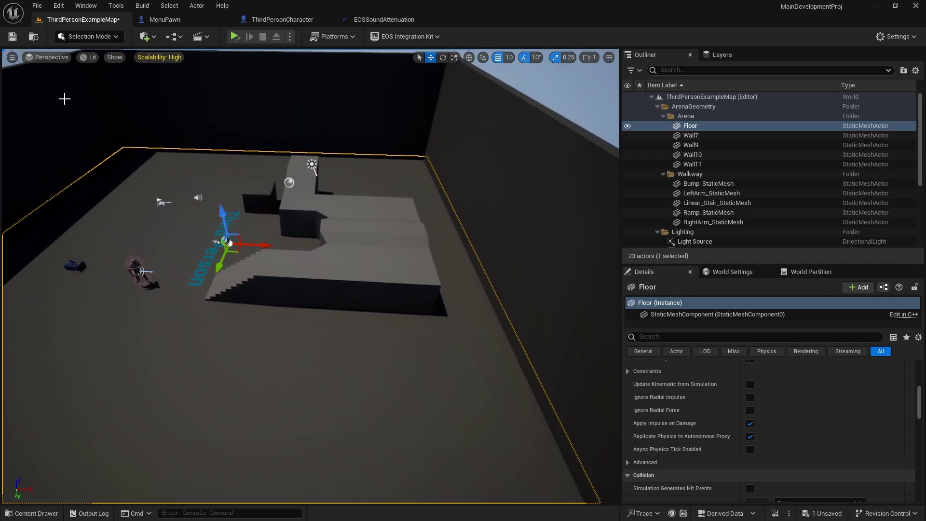
{"action": "left_click", "coordinate": [12, 37]}
{"action": "right_click_drag", "start_coordinate": [224, 145], "coordinate": [243, 77]}
{"action": "key", "text": "s"}
{"action": "key", "text": "w"}
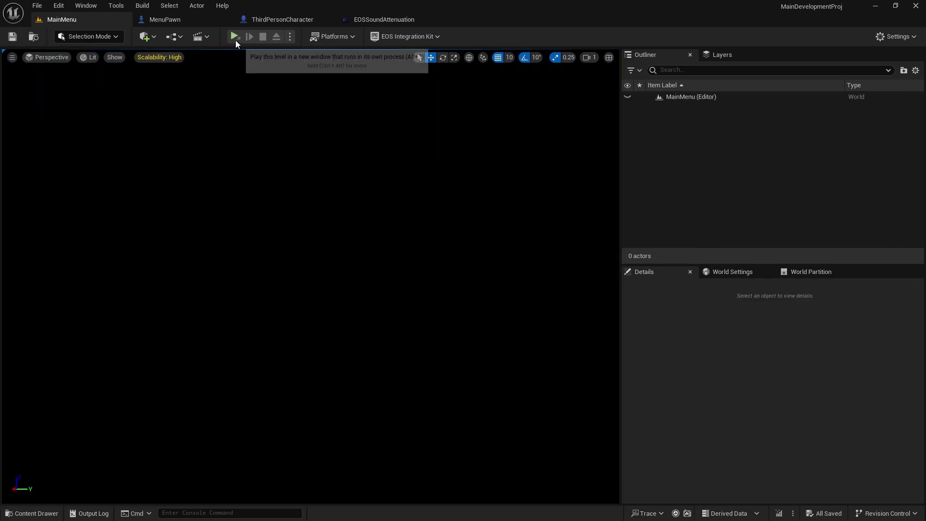
Launch the EOS DevAuthTool, start serving on localhost:6300, and check its host address and credentials.
{"action": "left_click", "coordinate": [412, 36]}
{"action": "left_click", "coordinate": [444, 65]}
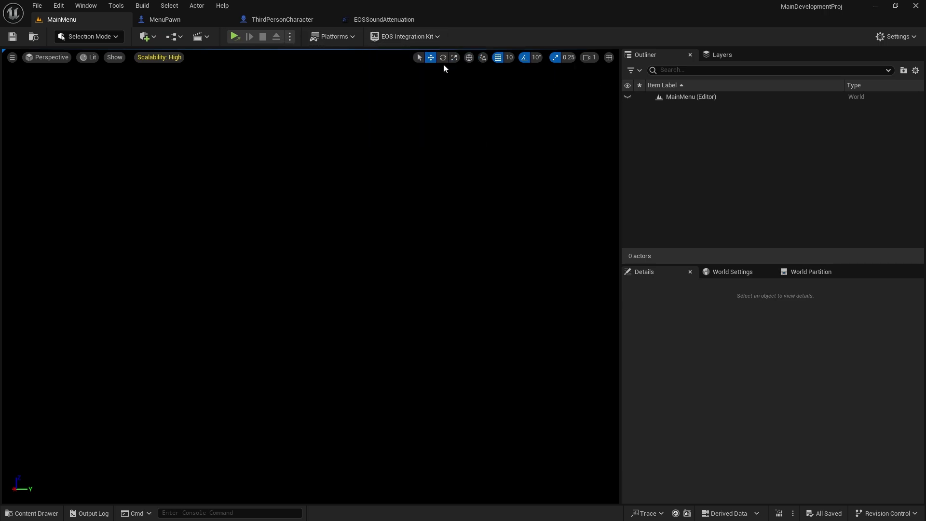
{"action": "left_click_drag", "start_coordinate": [454, 56], "coordinate": [224, 55]}
{"action": "left_click", "coordinate": [511, 303]}
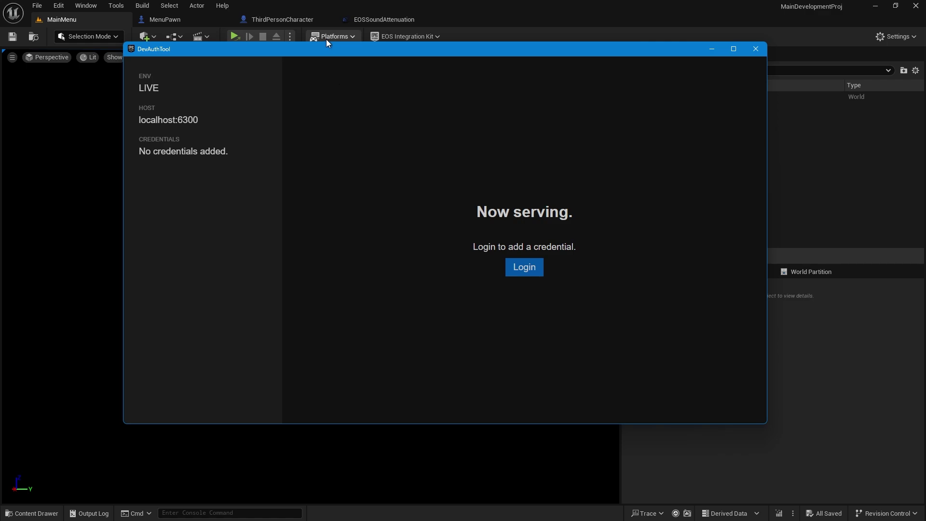
{"action": "left_click_drag", "start_coordinate": [326, 48], "coordinate": [924, 140]}
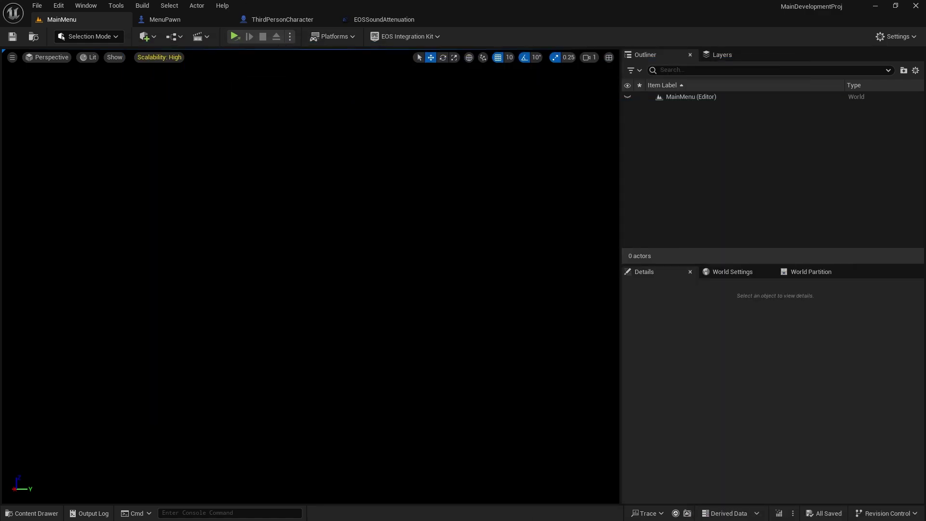
{"action": "left_click_drag", "start_coordinate": [919, 102], "coordinate": [348, 44]}
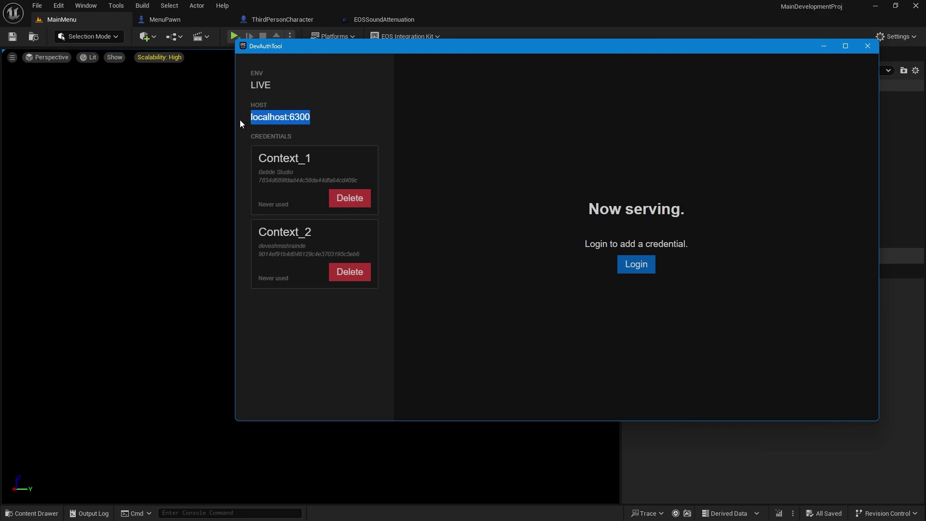
{"action": "left_click_drag", "start_coordinate": [302, 45], "coordinate": [924, 97]}
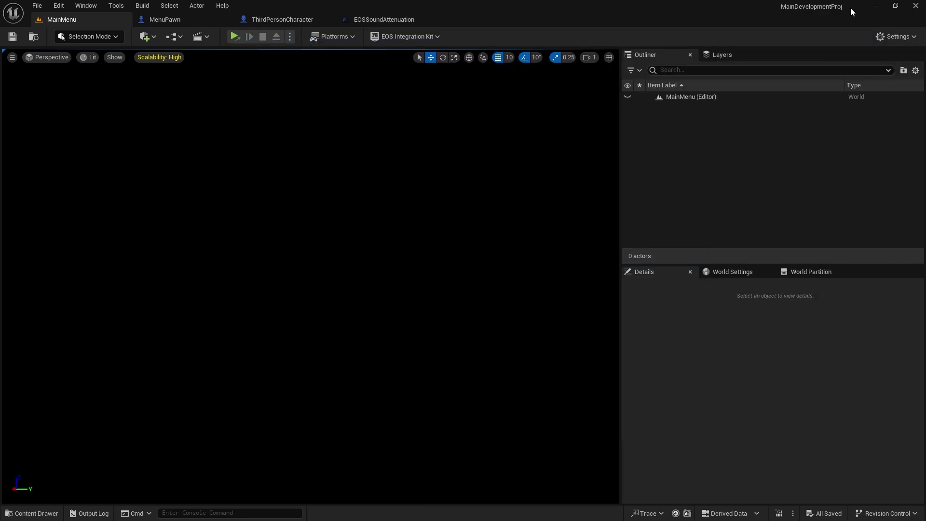
{"action": "left_click", "coordinate": [901, 36]}
{"action": "left_click", "coordinate": [843, 99]}
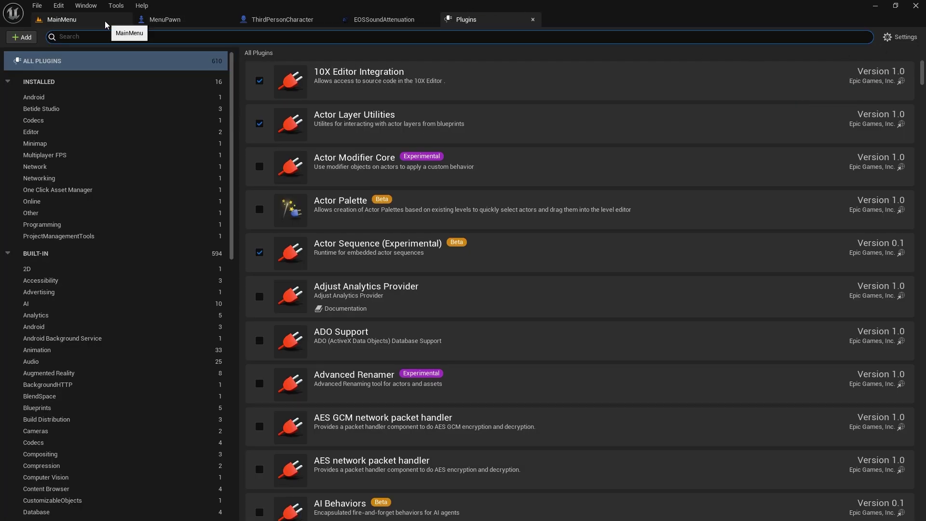
{"action": "left_click", "coordinate": [78, 20]}
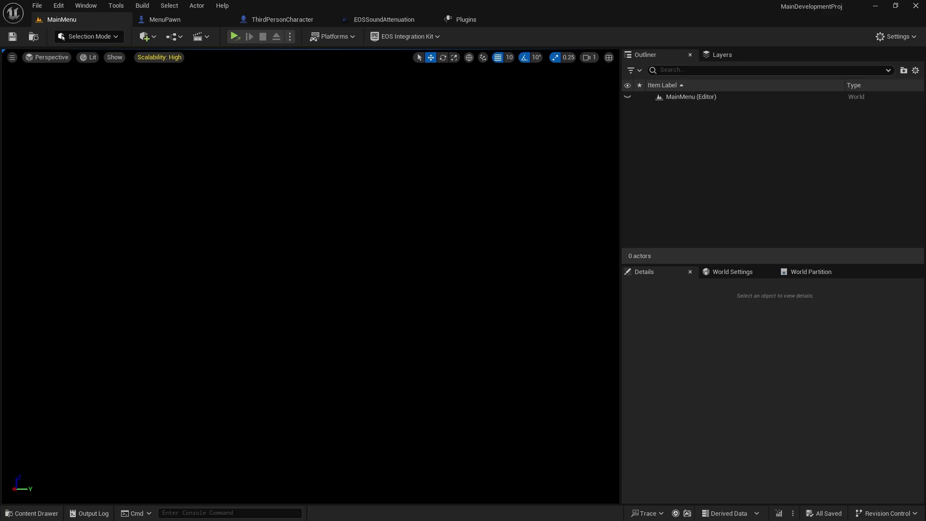
{"action": "left_click", "coordinate": [899, 38]}
{"action": "left_click", "coordinate": [821, 97]}
{"action": "left_click", "coordinate": [62, 19]}
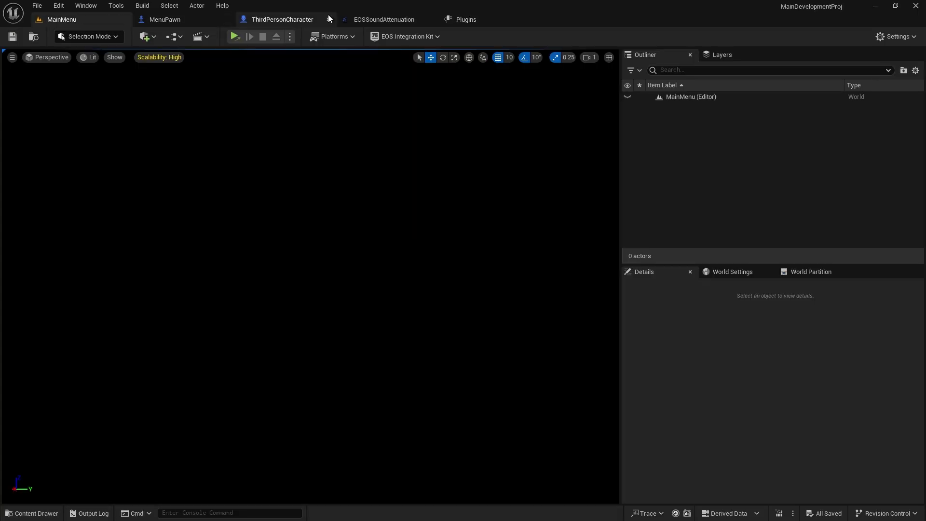
Open the EOS Integration Kit page of the project settings and expand the Login Flags and Auto Login settings for review.
{"action": "left_click", "coordinate": [897, 36]}
{"action": "left_click", "coordinate": [849, 88]}
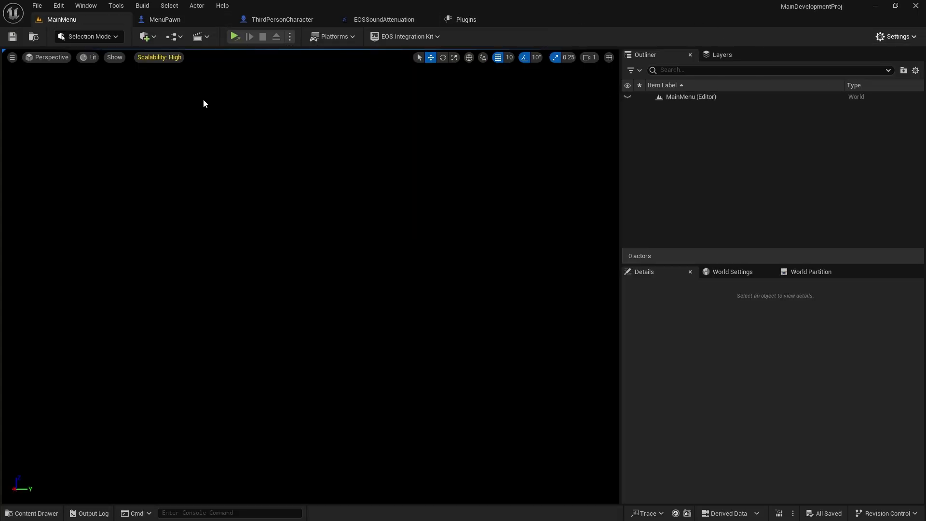
{"action": "left_click", "coordinate": [43, 223]}
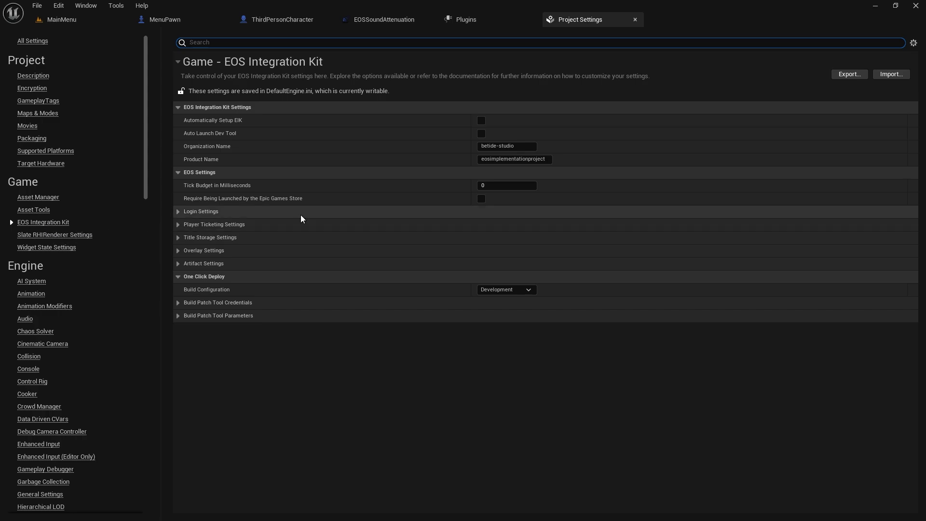
{"action": "left_click", "coordinate": [178, 211]}
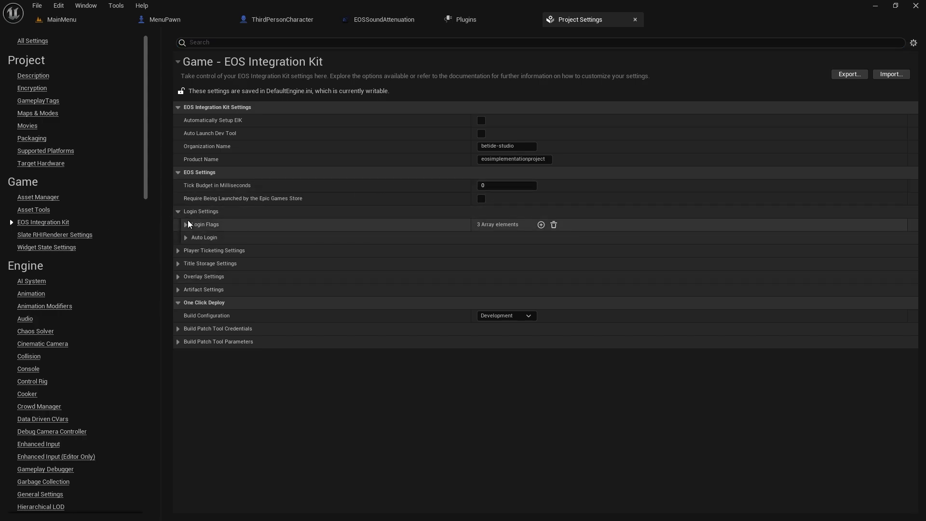
{"action": "left_click", "coordinate": [186, 224]}
{"action": "left_click", "coordinate": [186, 279]}
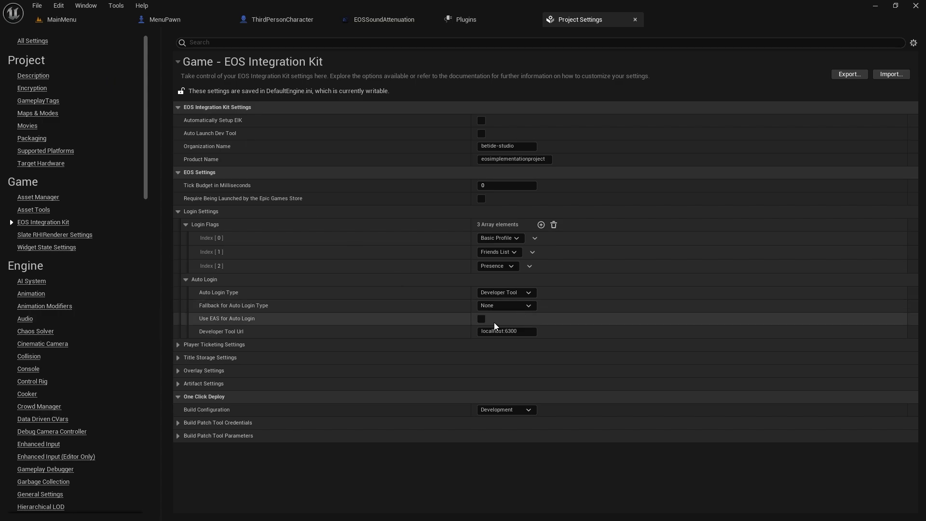
Return to the MainMenu level, check the net mode options, and launch the two-player Standalone Game.
{"action": "left_click", "coordinate": [88, 22]}
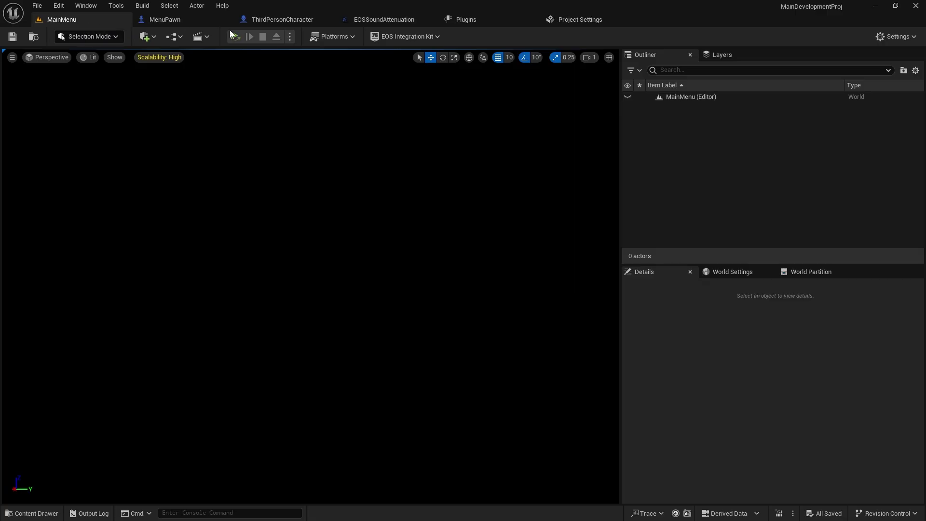
{"action": "left_click", "coordinate": [291, 37]}
{"action": "mouse_move", "coordinate": [352, 248]}
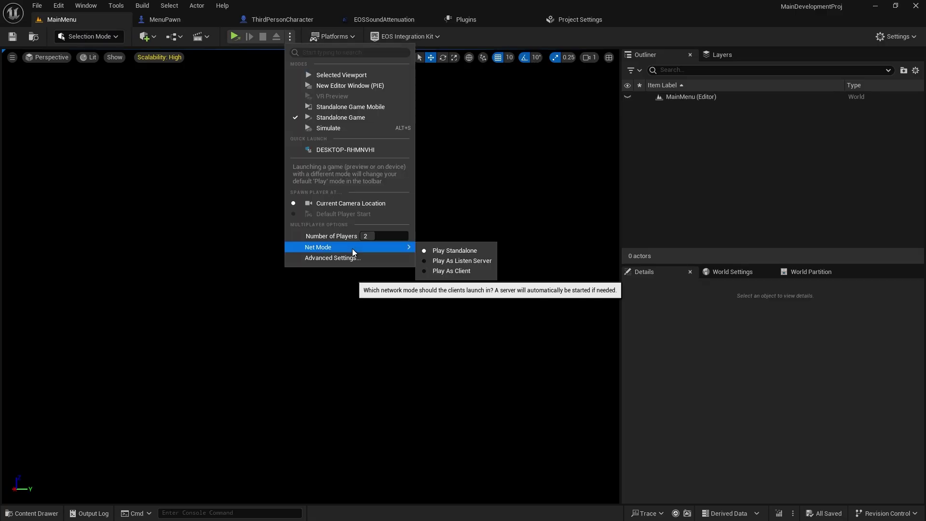
{"action": "left_click", "coordinate": [314, 117]}
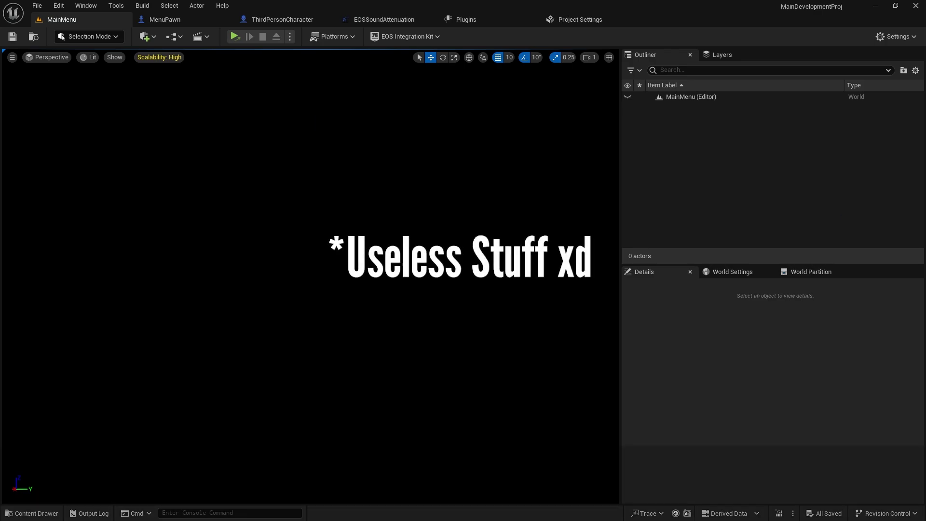
Arrange the two game clients and their log windows side by side and check their login output.
{"action": "left_click_drag", "start_coordinate": [925, 53], "coordinate": [524, 47]}
{"action": "scroll", "coordinate": [165, 99], "scroll_direction": "down", "scroll_amount": 3}
{"action": "left_click", "coordinate": [263, 210]}
{"action": "scroll", "coordinate": [580, 201], "scroll_direction": "down", "scroll_amount": 3}
{"action": "left_click", "coordinate": [821, 219]}
{"action": "left_click", "coordinate": [786, 333]}
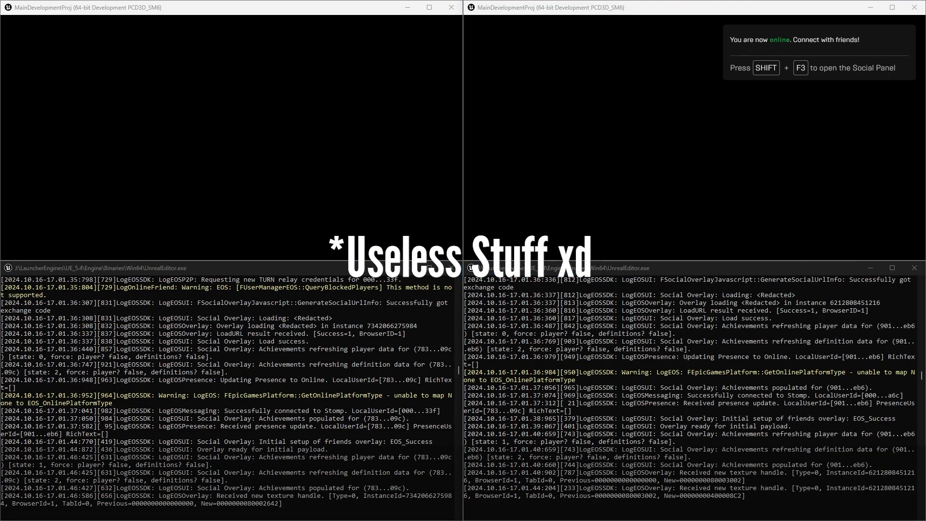
Switch back to the editor and examine the ThirdPersonCharacter and MenuPawn event graphs for the lobby key bindings.
{"action": "mouse_move", "coordinate": [506, 510]}
{"action": "left_click", "coordinate": [324, 435]}
{"action": "left_click", "coordinate": [282, 20]}
{"action": "left_click", "coordinate": [434, 55]}
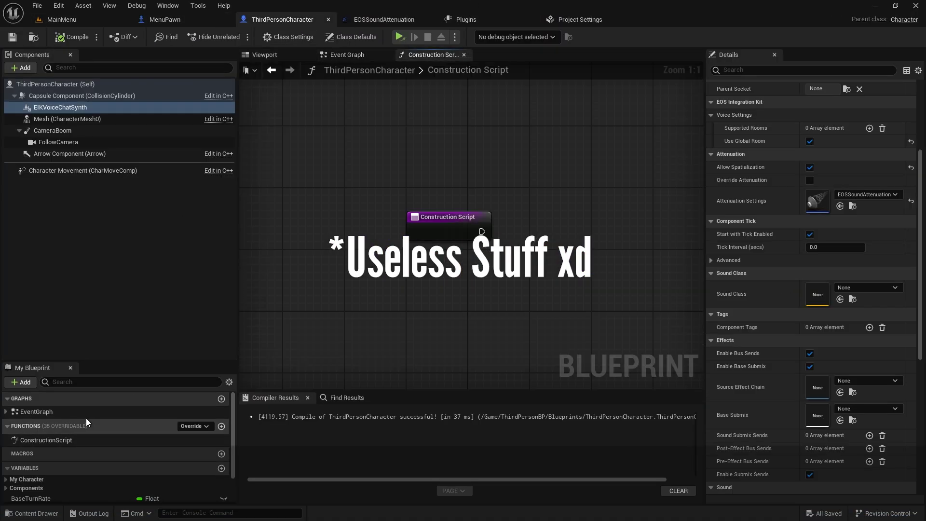
{"action": "double_click", "coordinate": [44, 412]}
{"action": "left_click", "coordinate": [169, 20]}
{"action": "right_click_drag", "start_coordinate": [346, 295], "coordinate": [472, 370]}
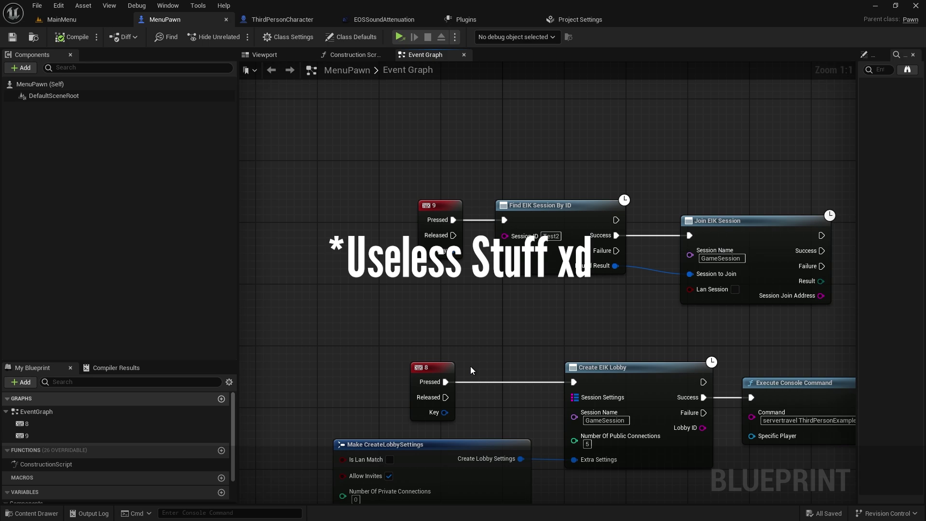
Minimize the editor, create the EOS lobby from the first game client, and join it from the second.
{"action": "left_click", "coordinate": [876, 5]}
{"action": "left_click", "coordinate": [309, 135]}
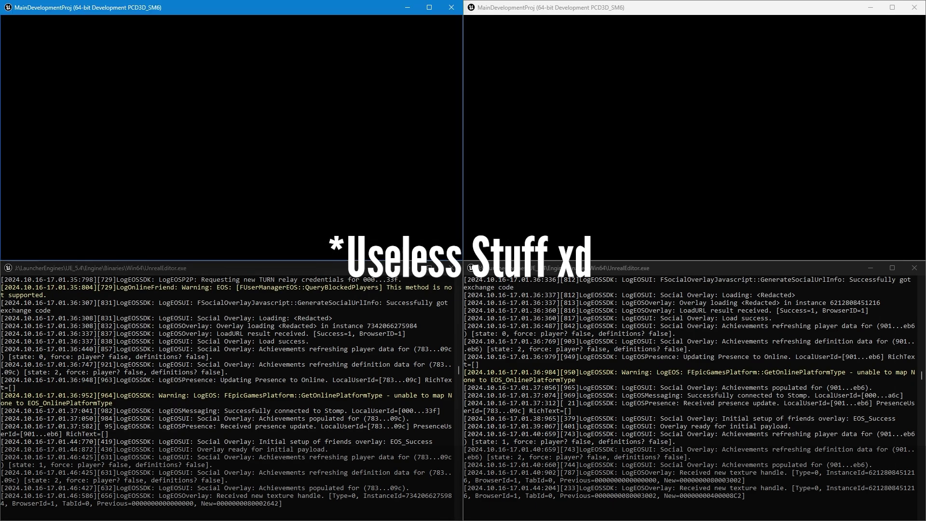
{"action": "key", "text": "8"}
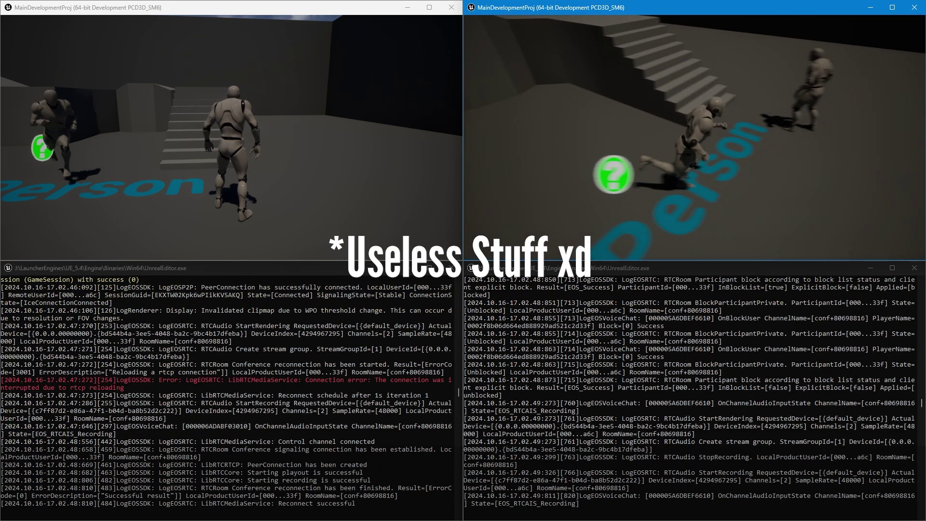
Run the second client's character around the arena at varying distances from the other player to check the voice chat.
{"action": "key", "text": "w"}
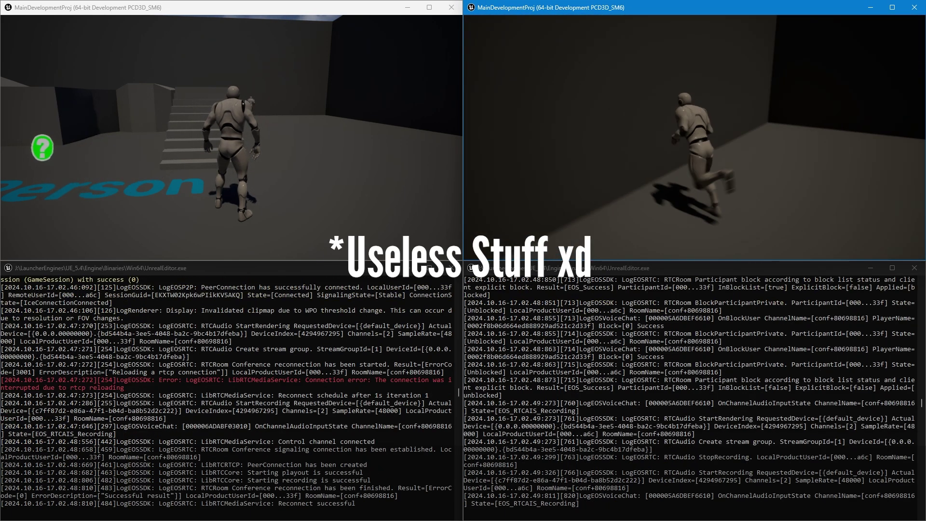
{"action": "key", "text": "alt+Tab"}
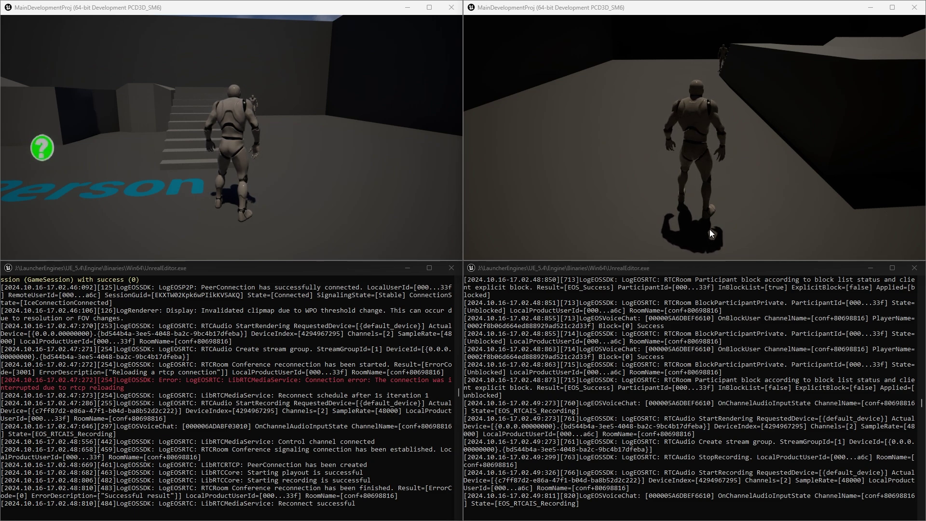
{"action": "left_click", "coordinate": [682, 218]}
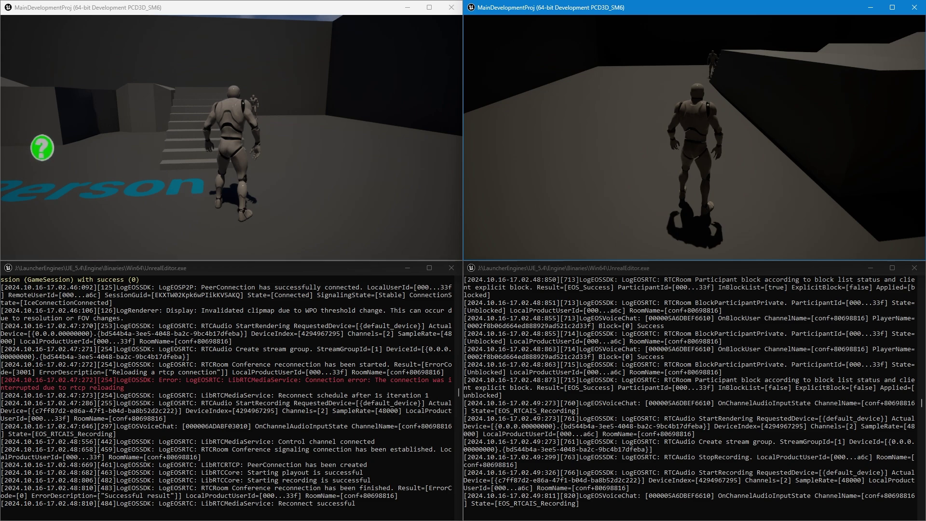
{"action": "key", "text": "d"}
{"action": "key", "text": "a"}
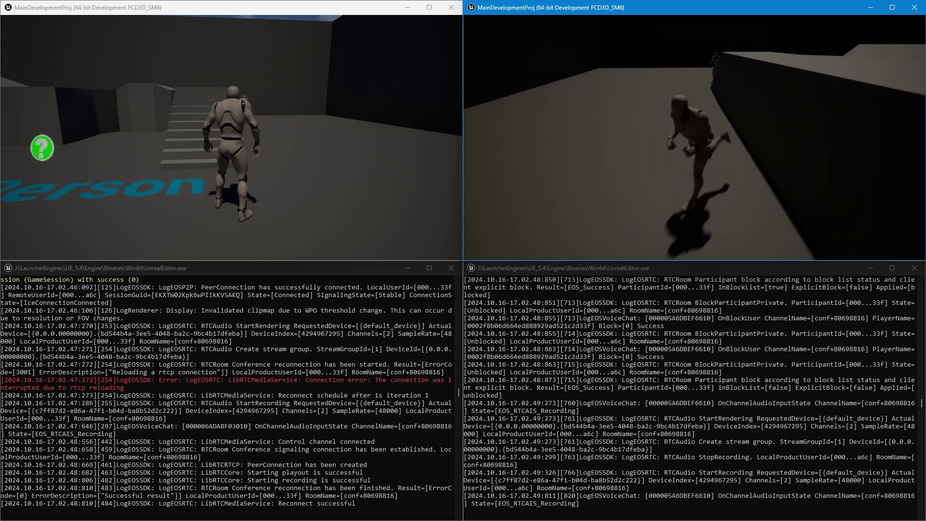
{"action": "key", "text": "s"}
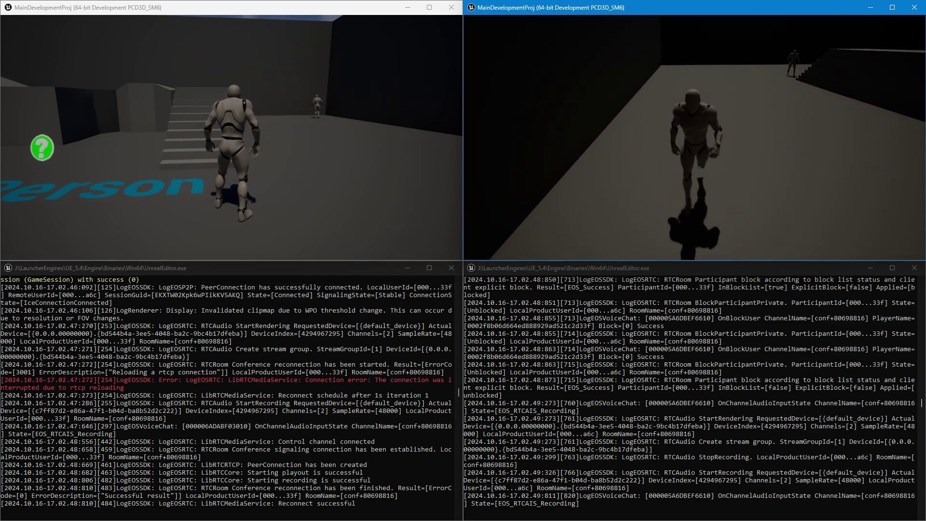
{"action": "key", "text": "d"}
{"action": "key", "text": "w"}
{"action": "key", "text": "a"}
{"action": "key", "text": "d"}
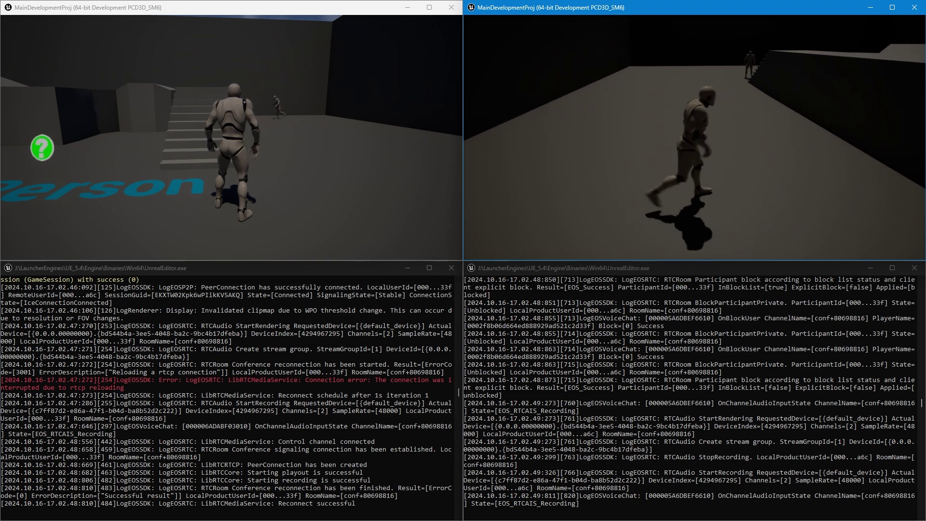
{"action": "key", "text": "a"}
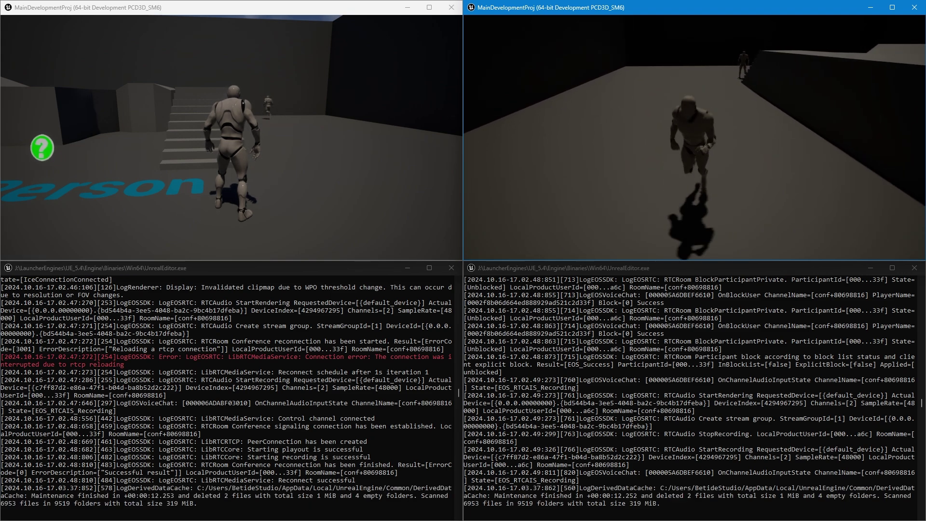
{"action": "key", "text": "w"}
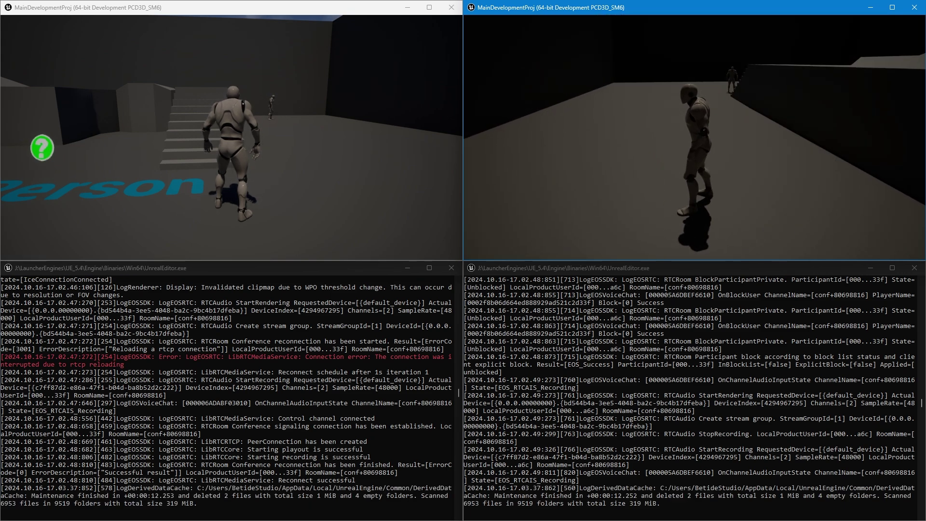
Mute Audio Input Capture 2 in OBS, move its window out of view, and return to the second game client.
{"action": "key", "text": "super"}
{"action": "left_click_drag", "start_coordinate": [925, 5], "coordinate": [562, 54]}
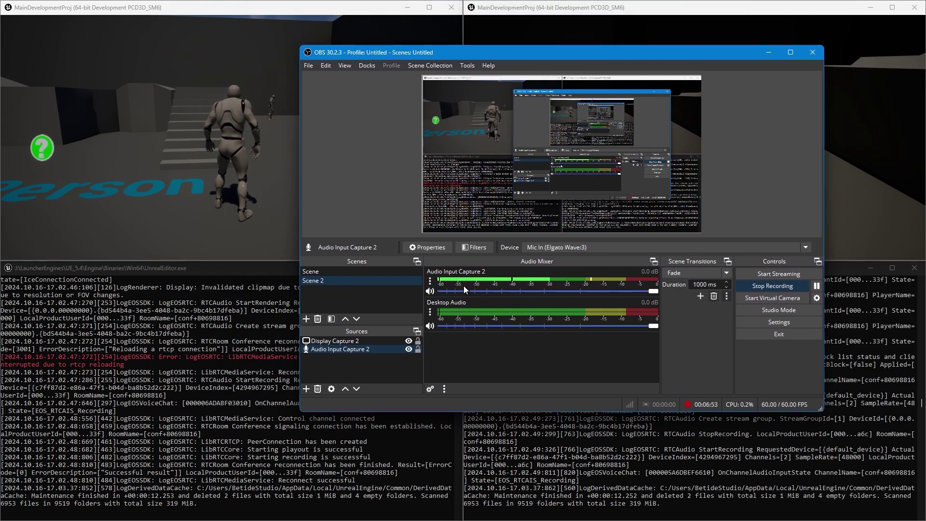
{"action": "left_click", "coordinate": [430, 291]}
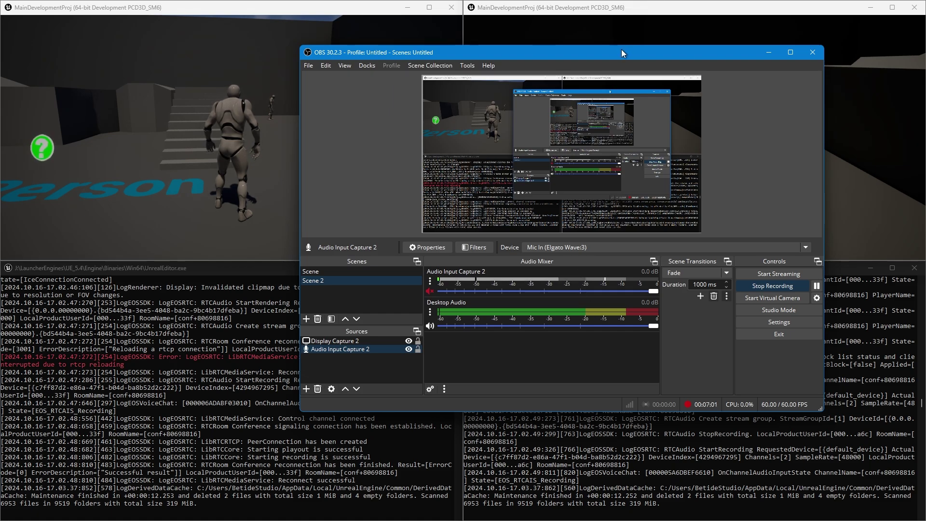
{"action": "left_click_drag", "start_coordinate": [626, 57], "coordinate": [925, 103]}
{"action": "left_click", "coordinate": [701, 181]}
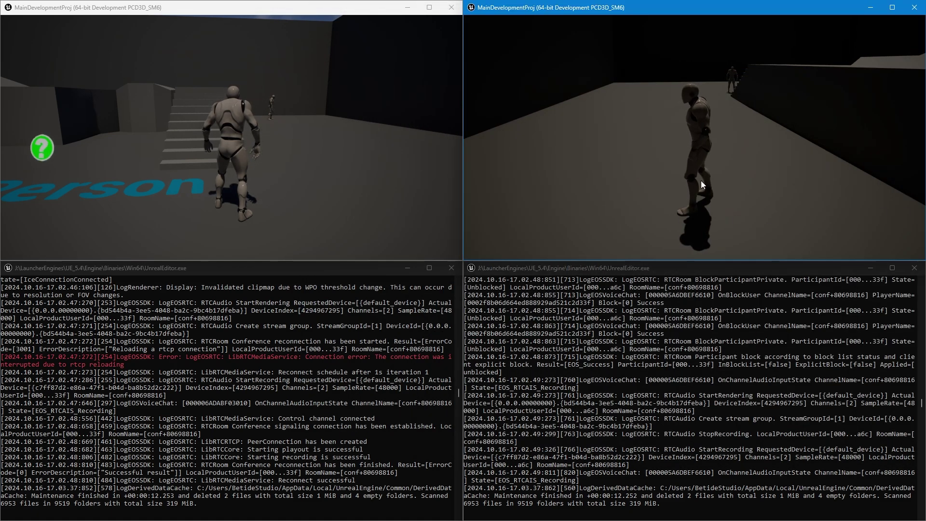
Move the second client's character toward and away from the other player to hear the voice attenuation.
{"action": "key", "text": "w"}
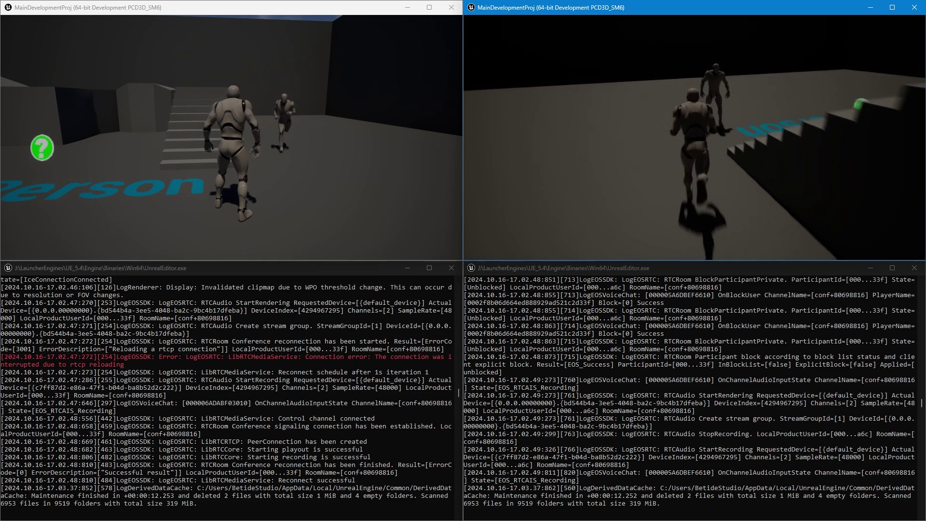
{"action": "key", "text": "s"}
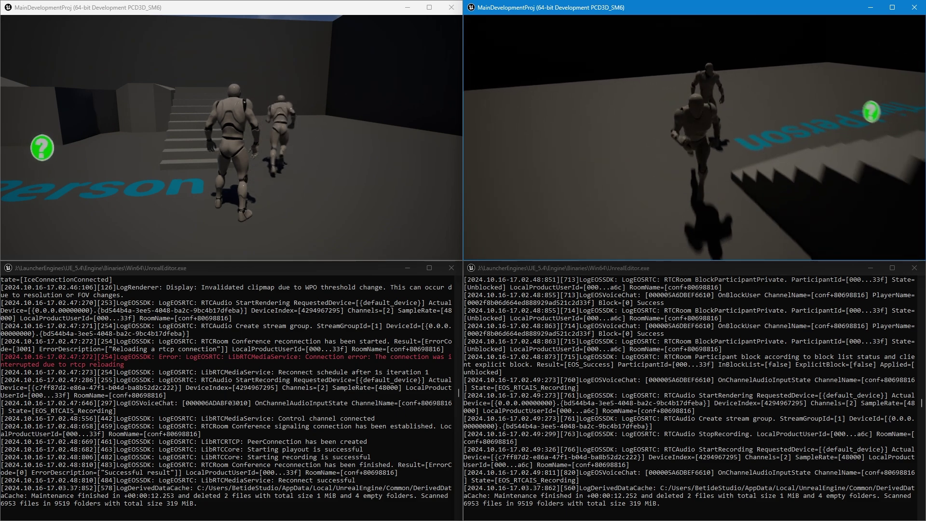
{"action": "key", "text": "w"}
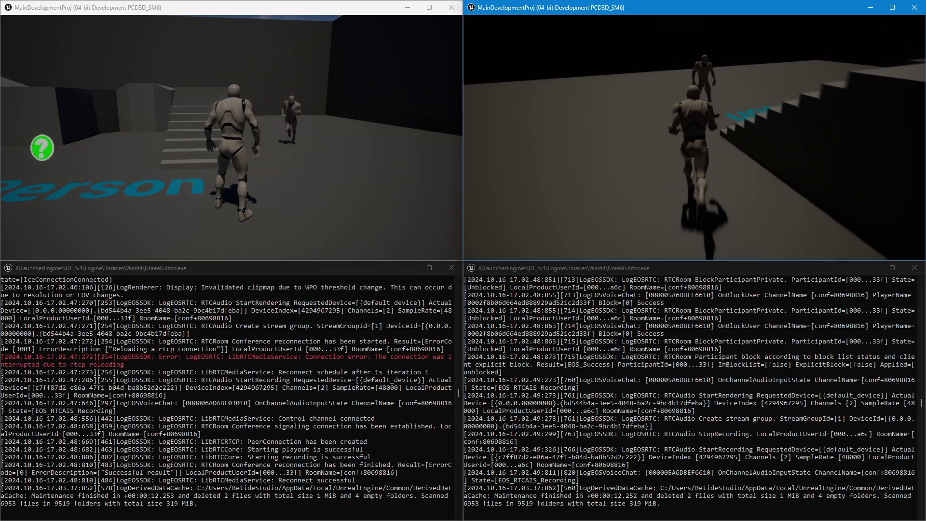
{"action": "key", "text": "w"}
Bring the OBS audio mixer back into view over the second client and switch to the first game client.
{"action": "key", "text": "super"}
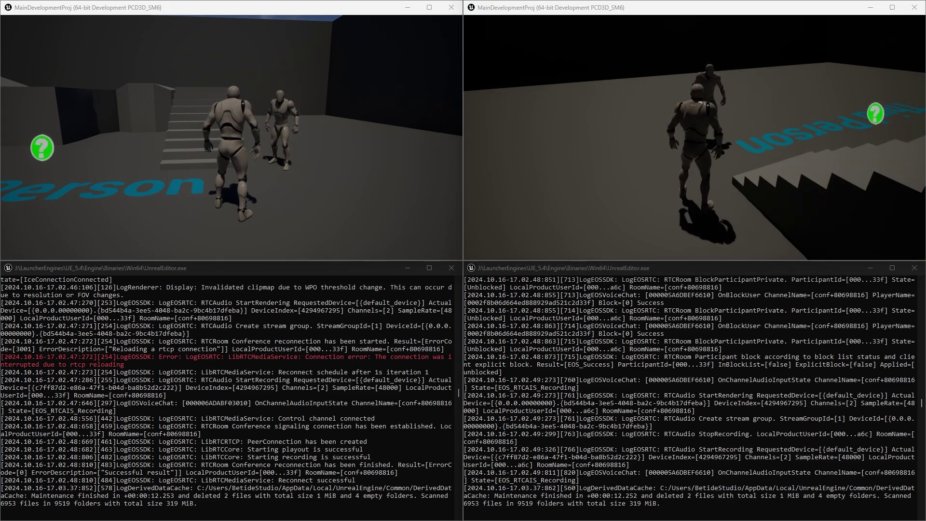
{"action": "left_click_drag", "start_coordinate": [925, 164], "coordinate": [517, 62]}
{"action": "key", "text": "alt+Tab"}
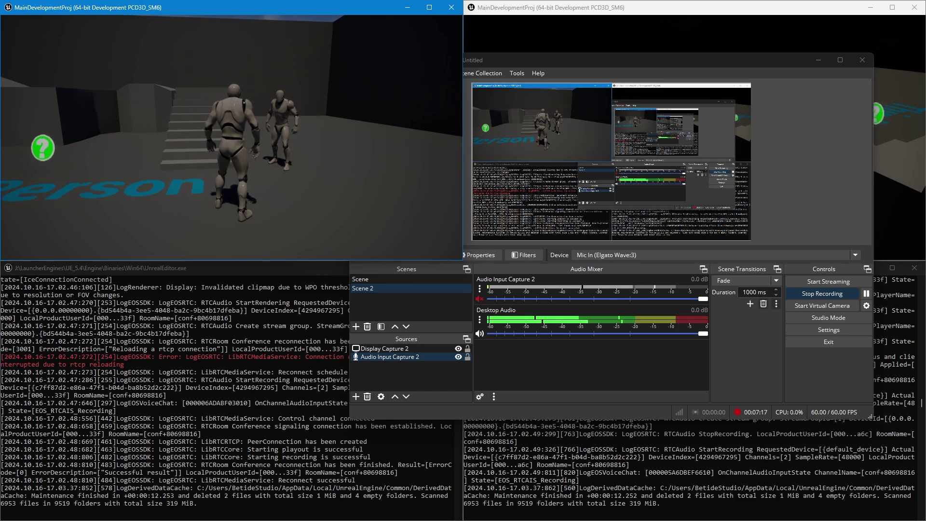
Run the first client's character around the other player while monitoring the Desktop Audio level for spatialization.
{"action": "key", "text": "w"}
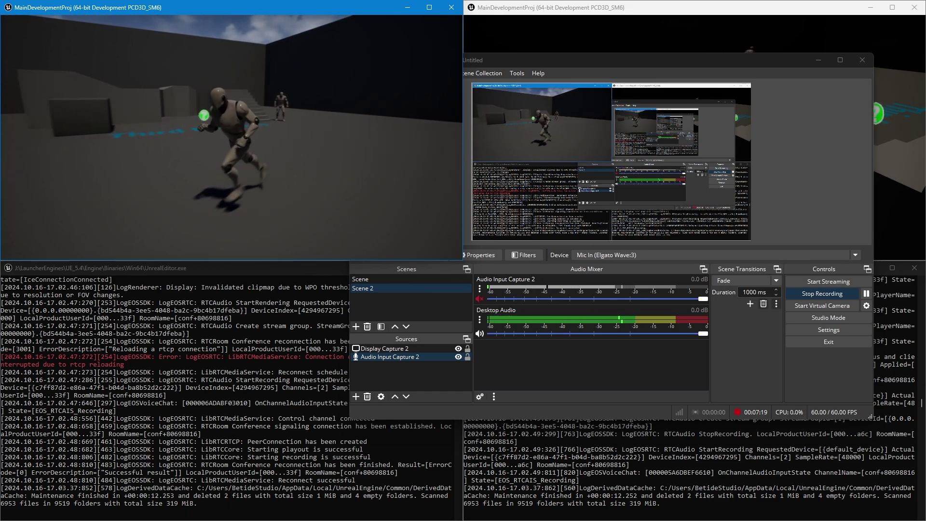
{"action": "key", "text": "a"}
{"action": "key", "text": "w"}
{"action": "key", "text": "w"}
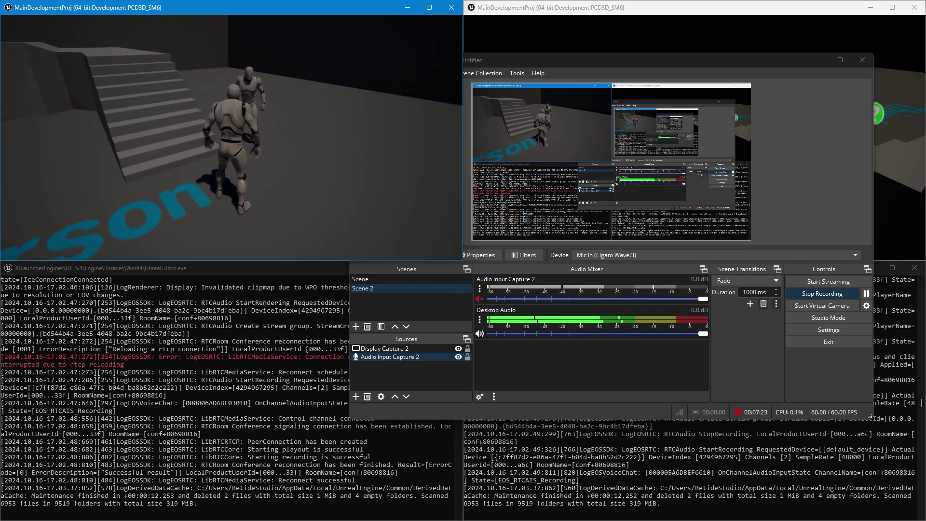
{"action": "key", "text": "s"}
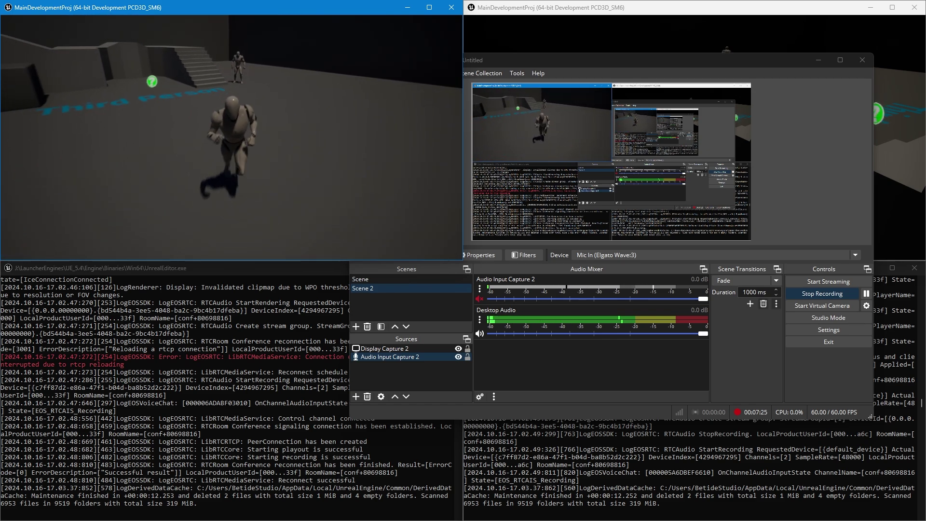
{"action": "key", "text": "w"}
{"action": "key", "text": "w"}
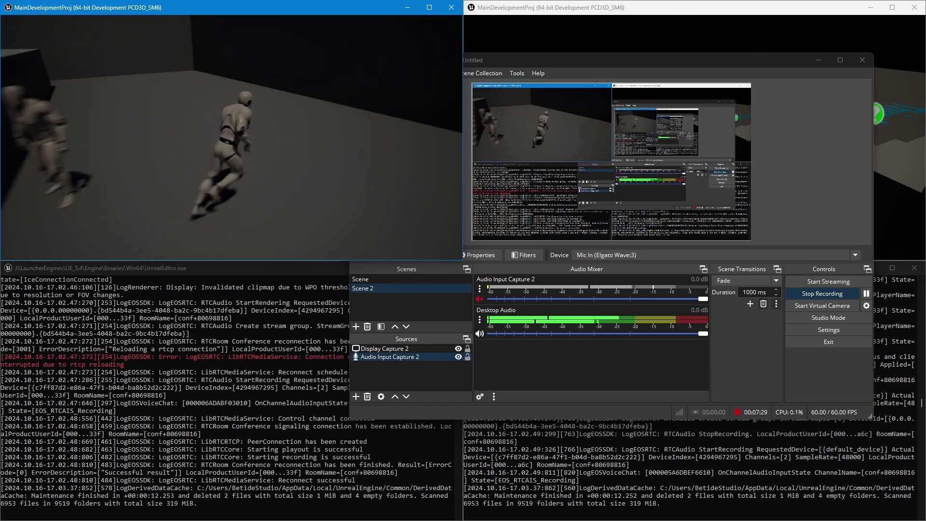
{"action": "key", "text": "w"}
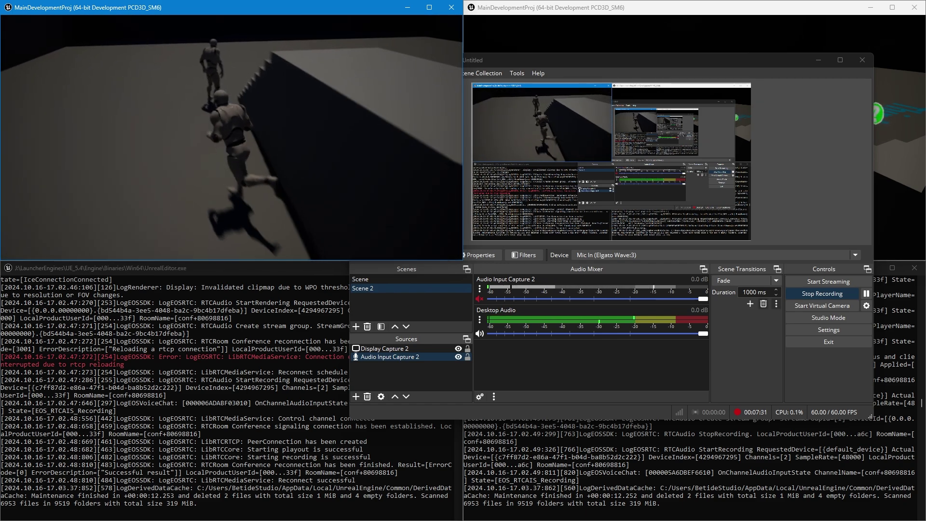
{"action": "key", "text": "w"}
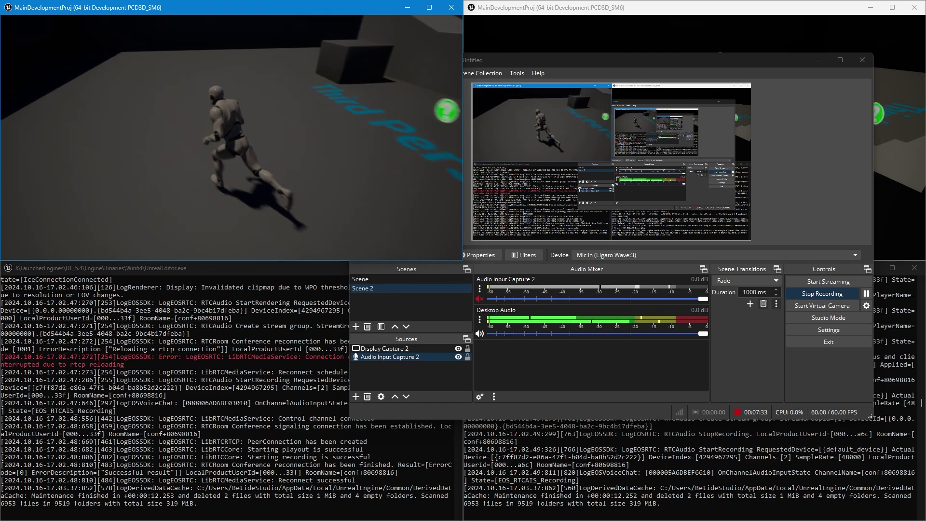
{"action": "key", "text": "w"}
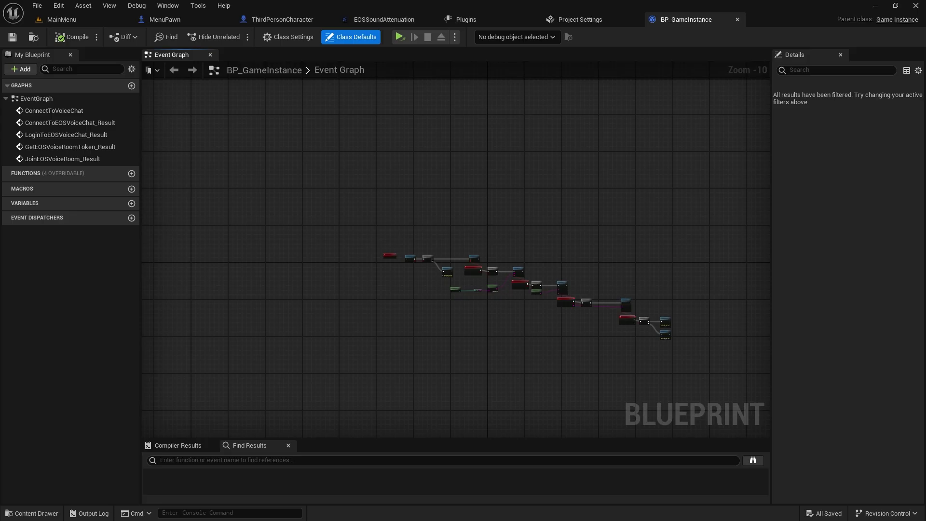
Examine the Random Integer and Append nodes feeding the player name of Login to EOS Voice Chat in BP_GameInstance.
{"action": "scroll", "coordinate": [639, 238], "scroll_direction": "up", "scroll_amount": 12}
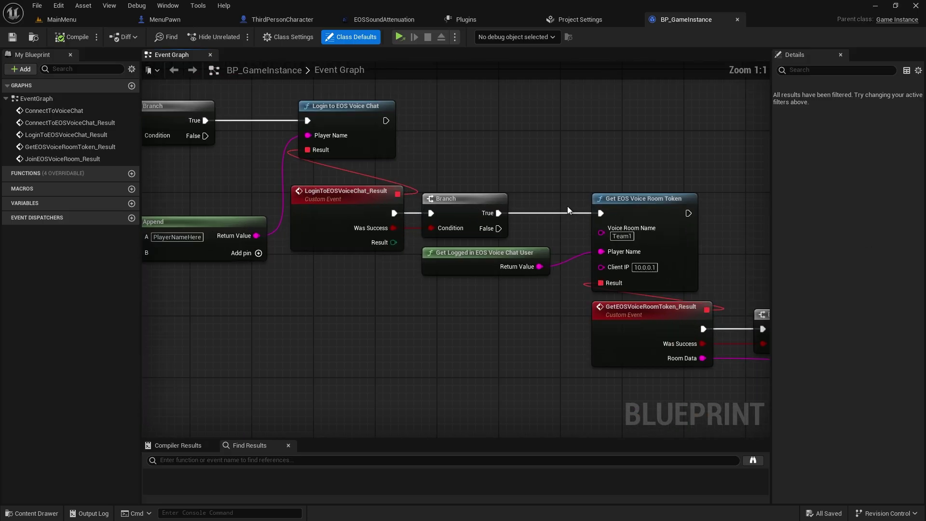
{"action": "right_click_drag", "start_coordinate": [468, 299], "coordinate": [506, 336]}
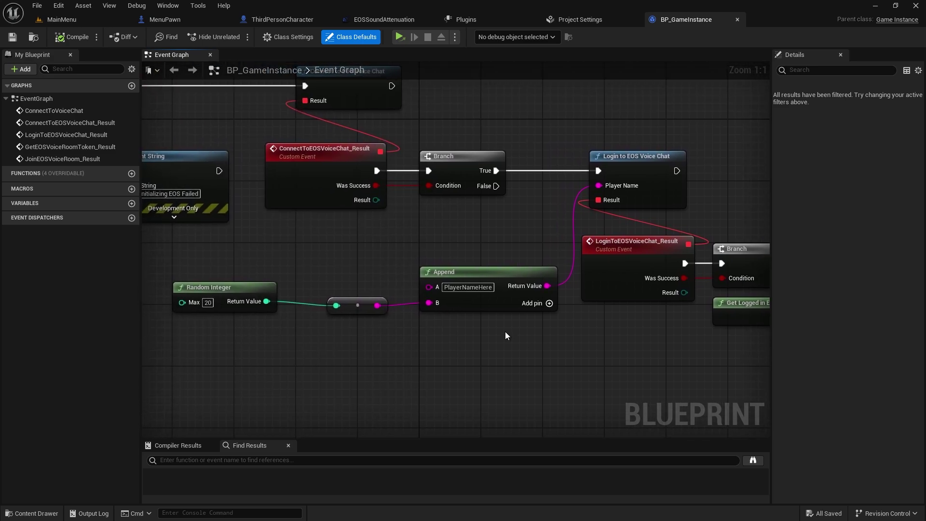
{"action": "left_click_drag", "start_coordinate": [260, 256], "coordinate": [440, 323]}
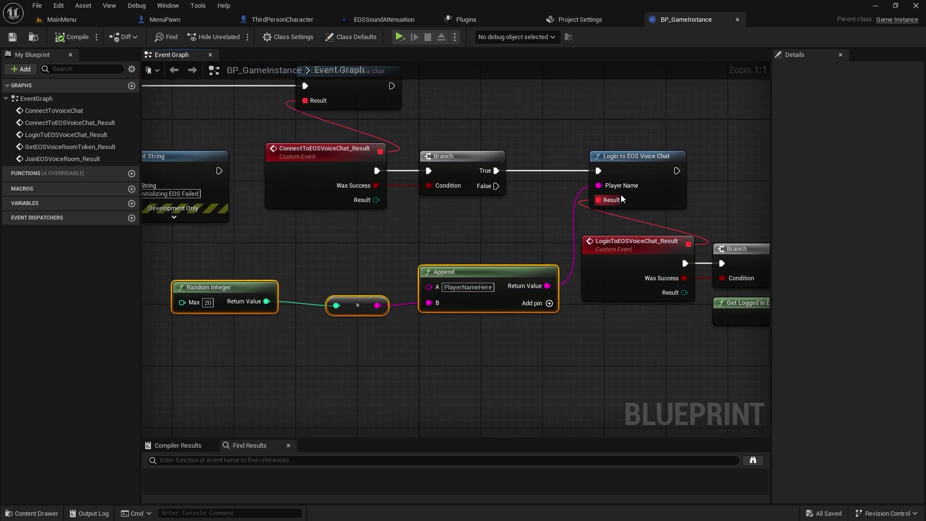
{"action": "left_click", "coordinate": [623, 167]}
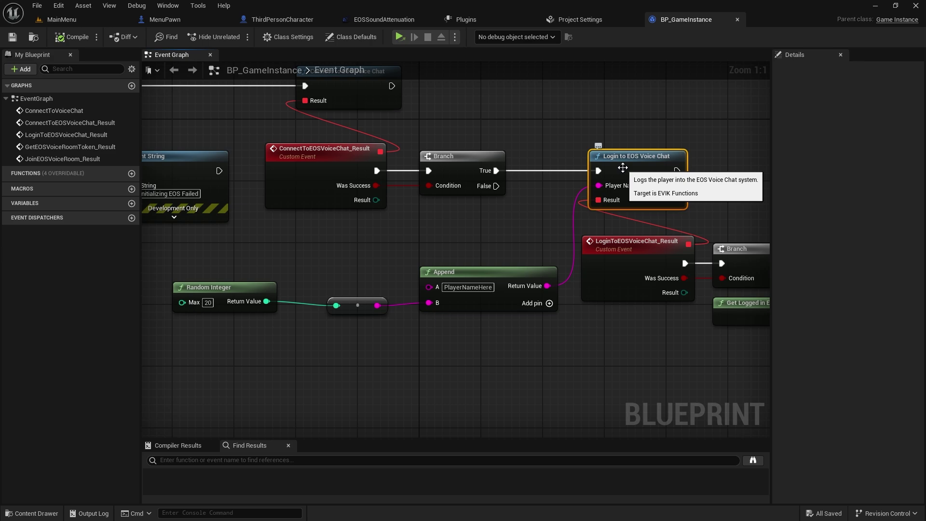
Add a Get User Unique NetID node in the empty graph area above Login to EOS Voice Chat.
{"action": "right_click_drag", "start_coordinate": [623, 167], "coordinate": [576, 225]}
{"action": "right_click", "coordinate": [466, 121]}
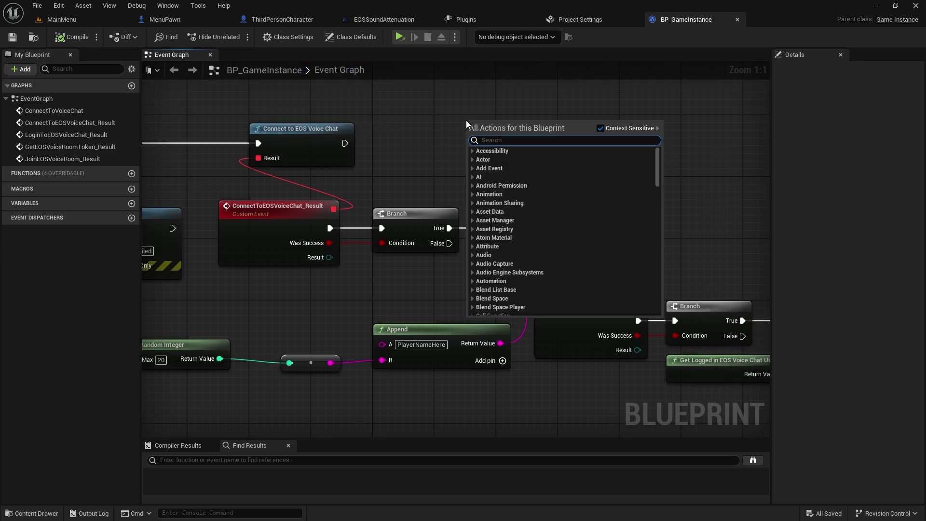
{"action": "type", "text": "GET LOG"}
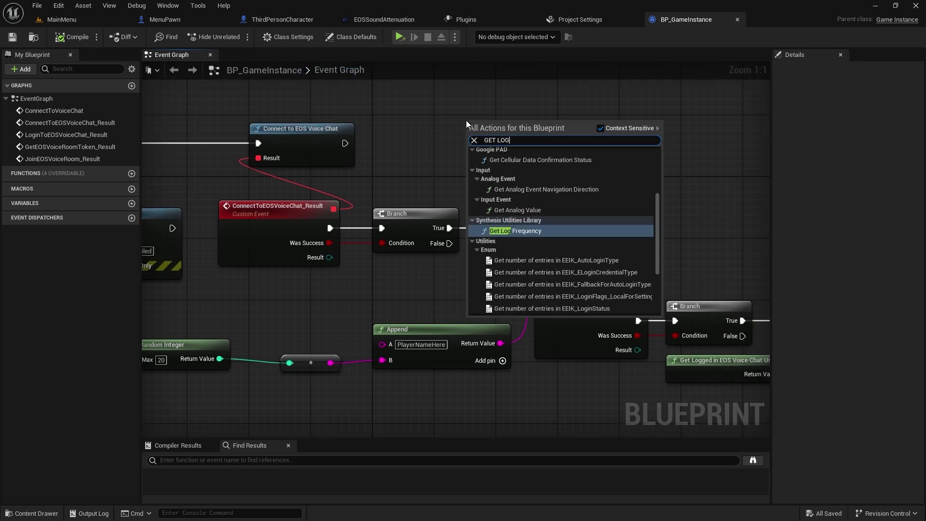
{"action": "type", "text": "GE"}
{"action": "key", "text": "BackSpace"}
{"action": "key", "text": "BackSpace"}
{"action": "type", "text": "GET L"}
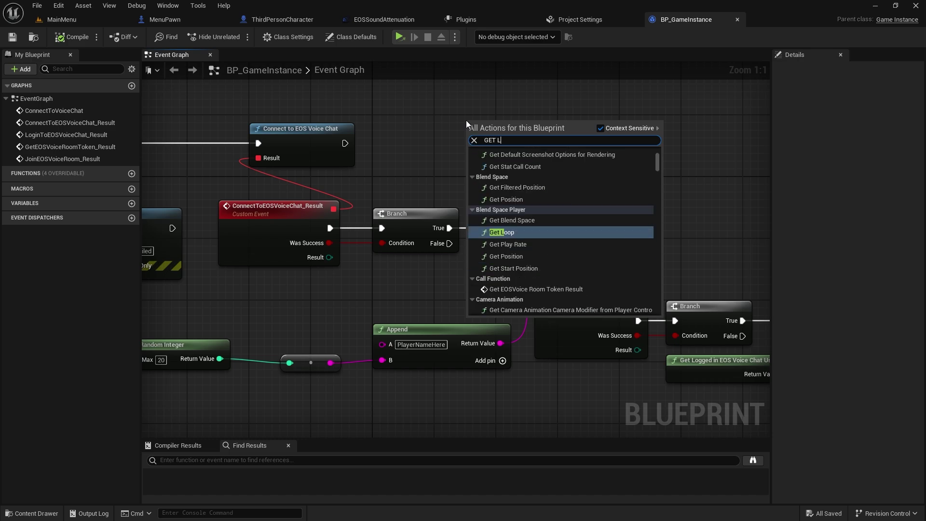
{"action": "key", "text": "BackSpace"}
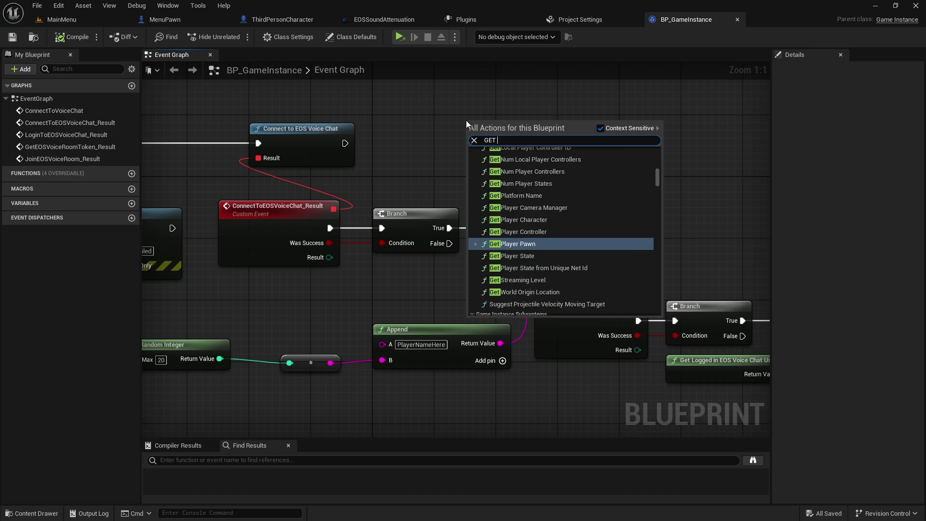
{"action": "type", "text": "USERUNIQ"}
{"action": "key", "text": "Return"}
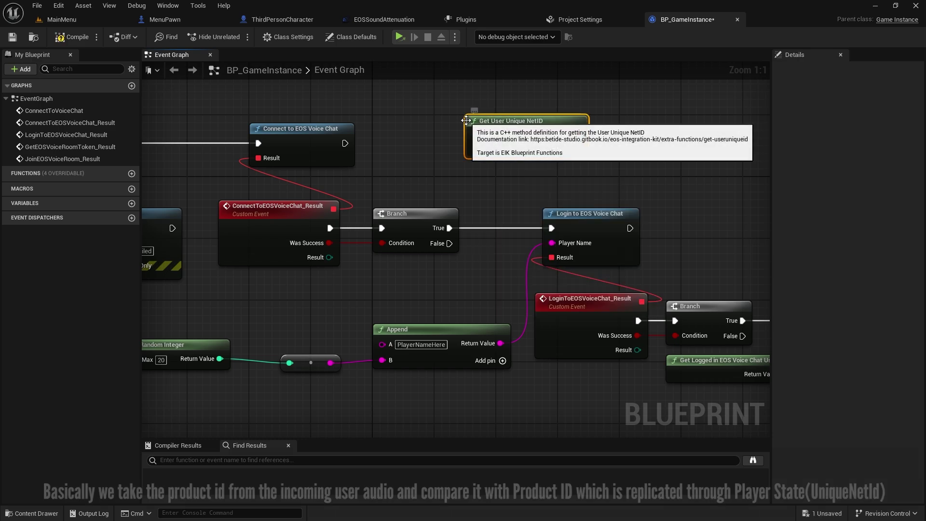
Feed the Player Controller input of Get User Unique NetID from a new Get Player Controller node placed directly above it.
{"action": "right_click_drag", "start_coordinate": [505, 140], "coordinate": [491, 187]}
{"action": "left_click_drag", "start_coordinate": [505, 183], "coordinate": [524, 106]}
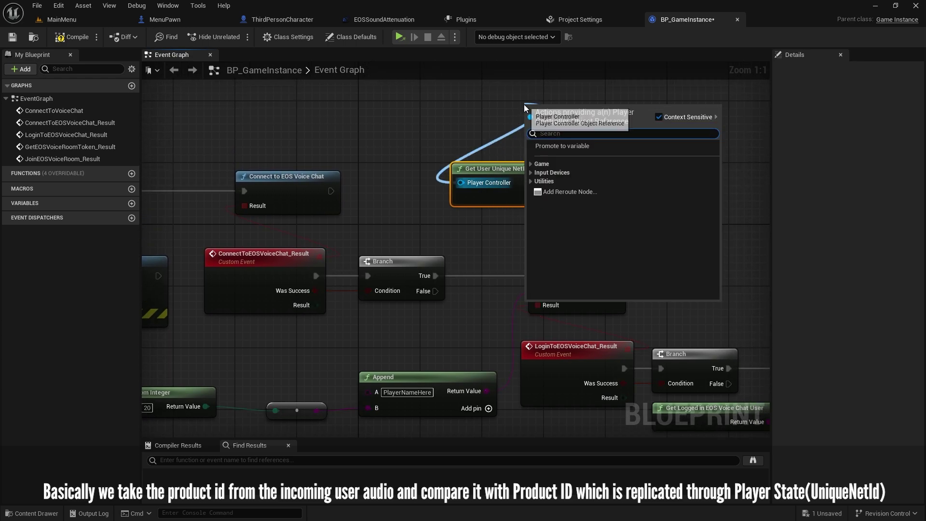
{"action": "type", "text": "getpla"}
{"action": "key", "text": "Return"}
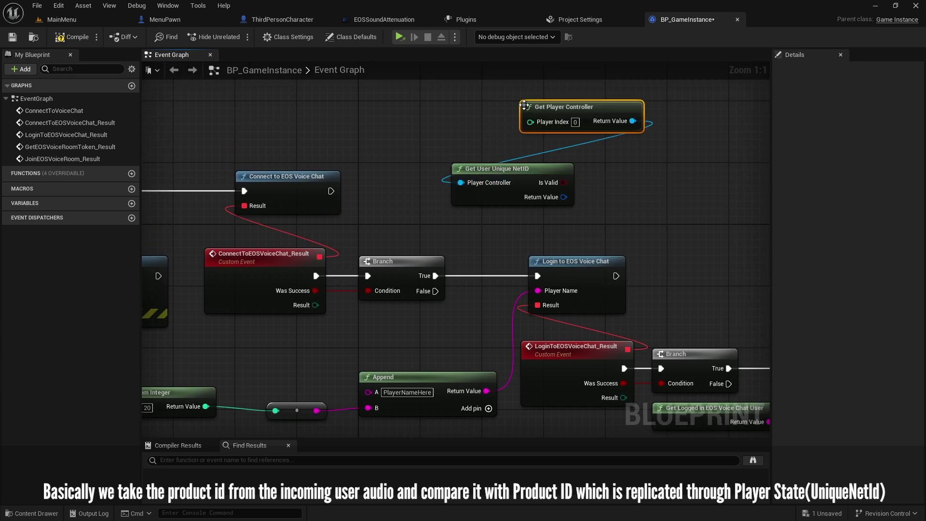
{"action": "left_click_drag", "start_coordinate": [530, 120], "coordinate": [522, 136]}
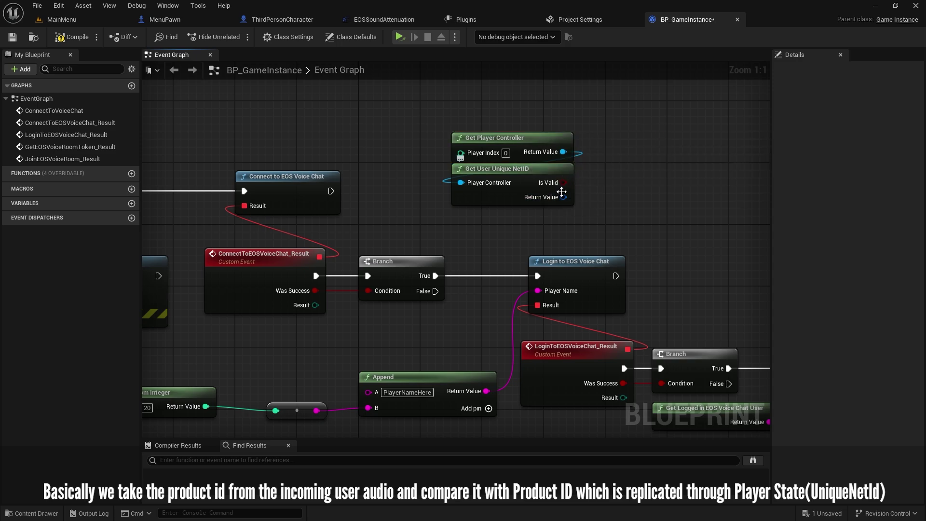
Route the unique net ID through a new Get Product UserID node into the login's Player Name, and stack the ID nodes above the login node.
{"action": "left_click_drag", "start_coordinate": [564, 197], "coordinate": [600, 183]}
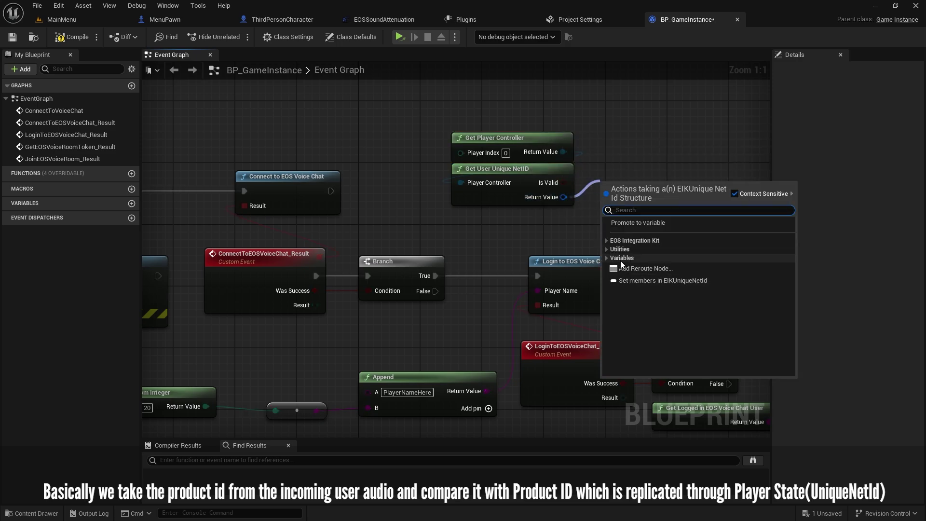
{"action": "left_click", "coordinate": [606, 240]}
{"action": "left_click", "coordinate": [611, 249]}
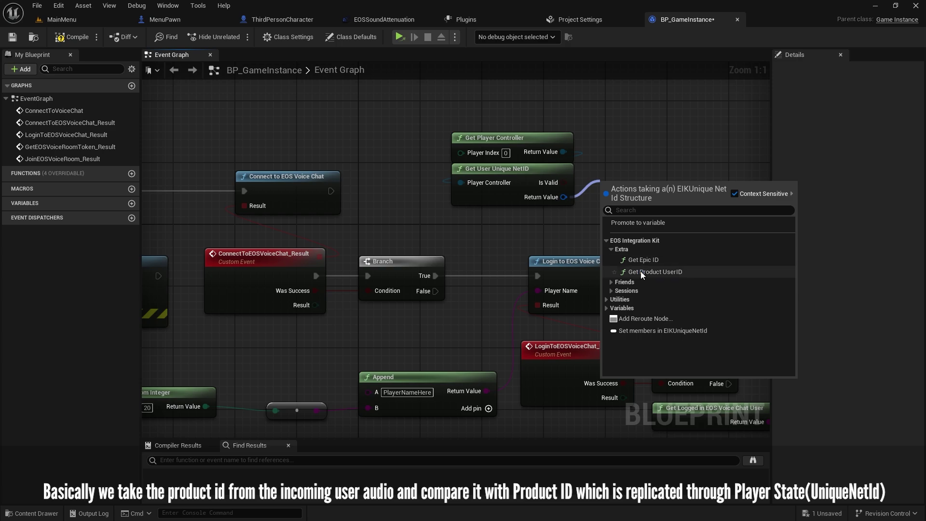
{"action": "left_click", "coordinate": [641, 271]}
{"action": "left_click_drag", "start_coordinate": [702, 198], "coordinate": [575, 291]}
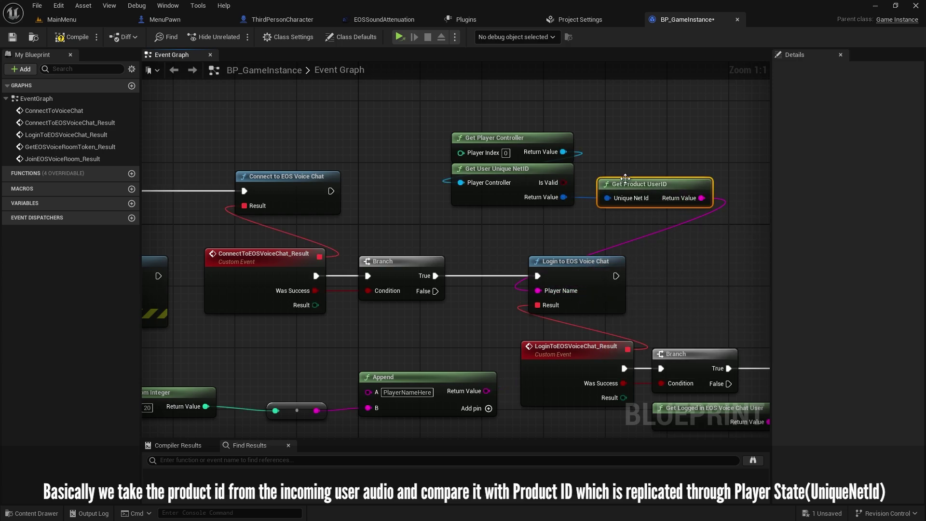
{"action": "left_click_drag", "start_coordinate": [672, 192], "coordinate": [526, 219]}
{"action": "left_click_drag", "start_coordinate": [634, 221], "coordinate": [574, 198]}
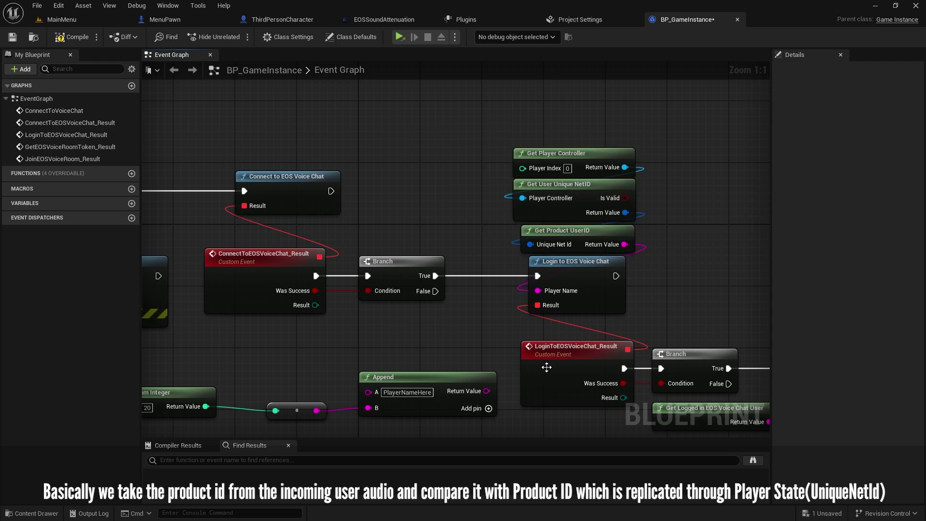
Delete the unused Random Integer, conversion and Append nodes, and save BP_GameInstance.
{"action": "right_click_drag", "start_coordinate": [203, 377], "coordinate": [438, 325]}
{"action": "left_click_drag", "start_coordinate": [395, 312], "coordinate": [639, 387]}
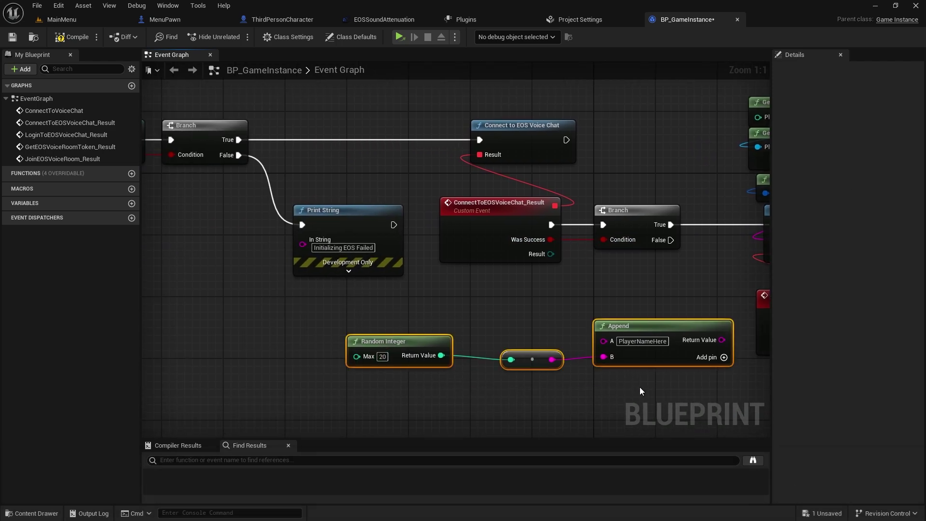
{"action": "key", "text": "Delete"}
{"action": "right_click_drag", "start_coordinate": [643, 376], "coordinate": [151, 385]}
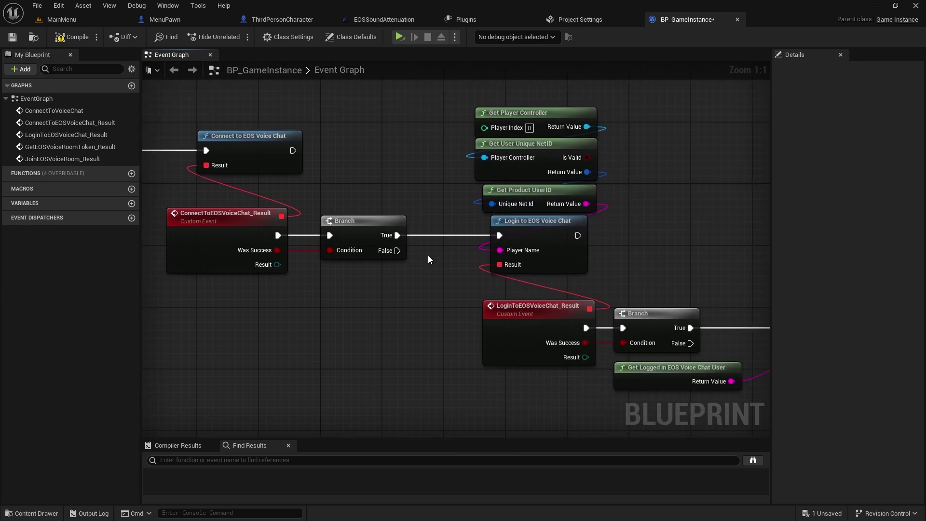
{"action": "key", "text": "ctrl+s"}
{"action": "mouse_move", "coordinate": [492, 519]}
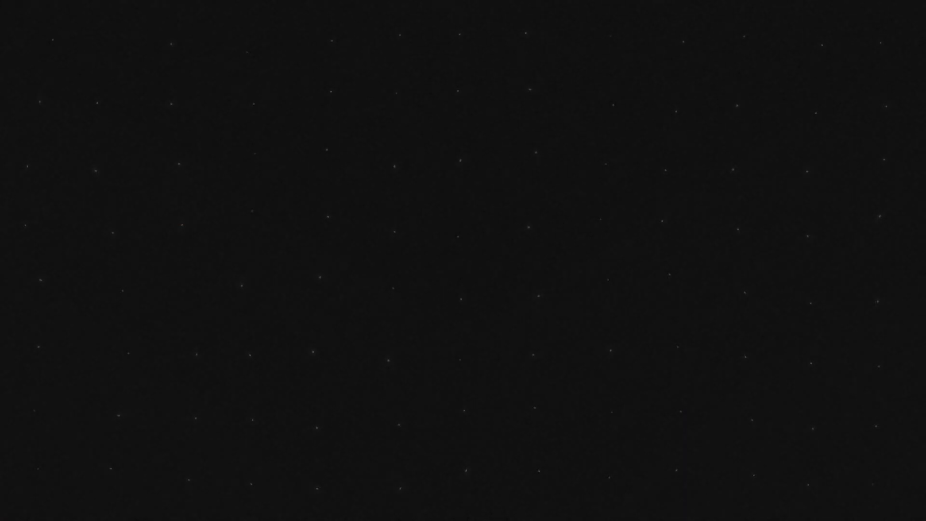